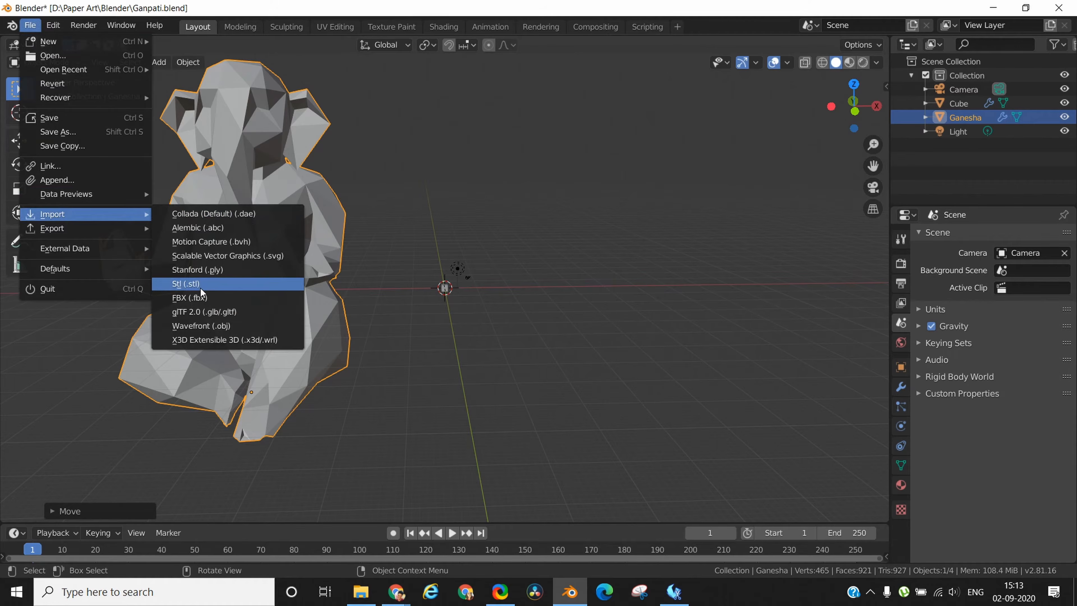
Import Ganesha.stl as an STL model from the Downloads\Ganesha\files folder.
{"action": "left_click", "coordinate": [200, 287]}
{"action": "left_click", "coordinate": [234, 363]}
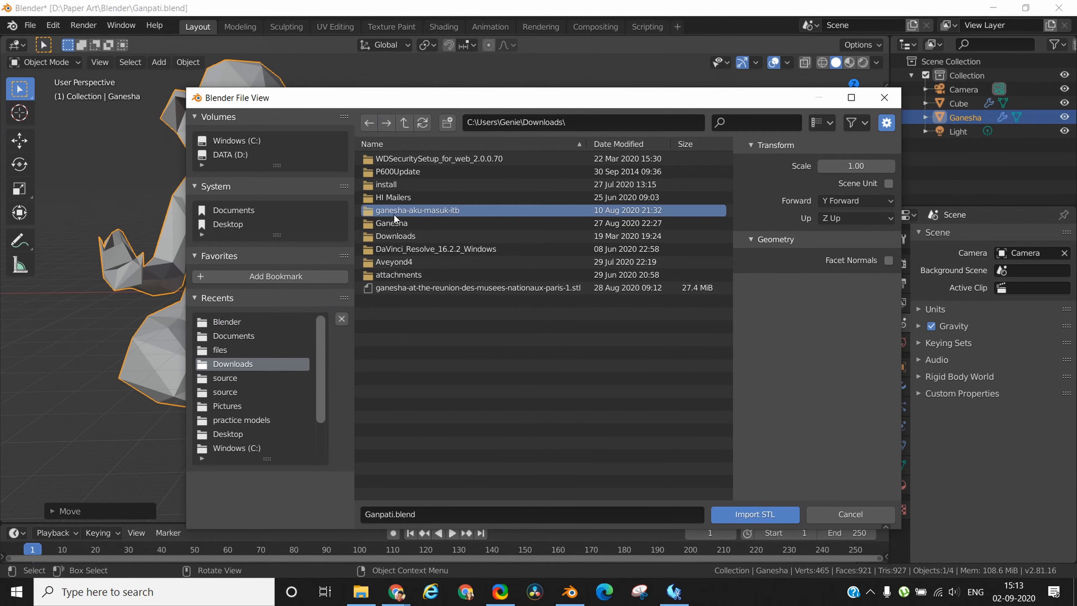
{"action": "double_click", "coordinate": [394, 222]}
{"action": "double_click", "coordinate": [382, 173]}
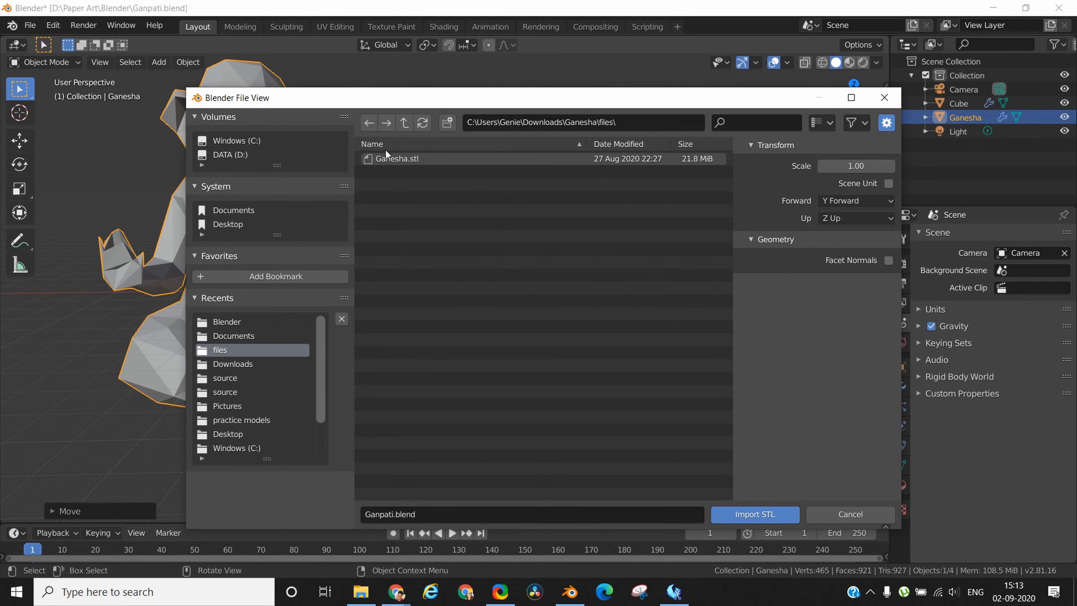
{"action": "left_click", "coordinate": [388, 158]}
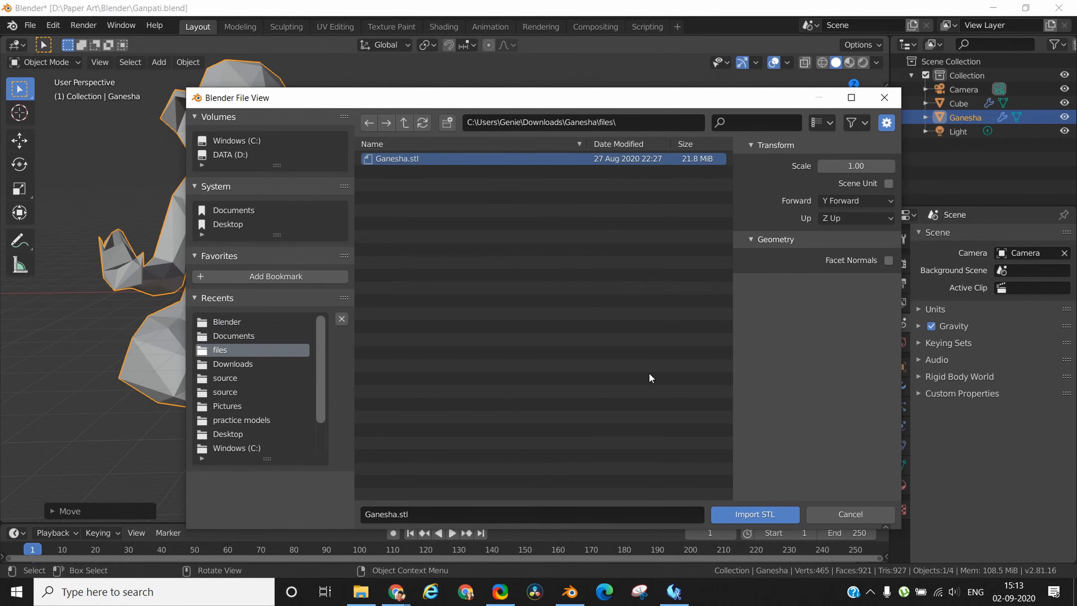
{"action": "left_click", "coordinate": [766, 513]}
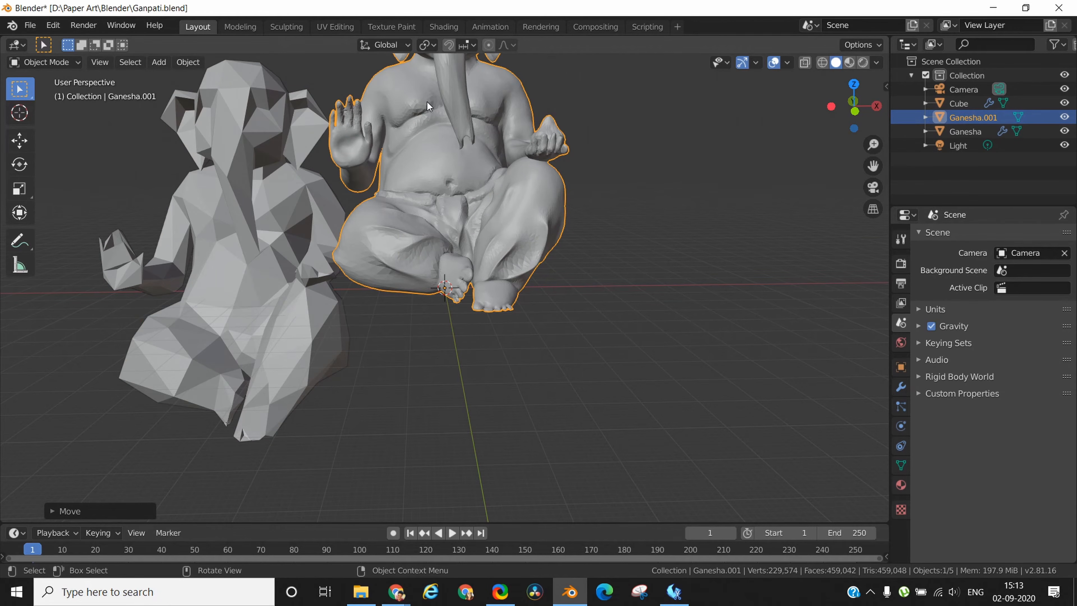
Move the imported detailed Ganesha model clear of the low-poly one so both stand side by side.
{"action": "key", "text": "g"}
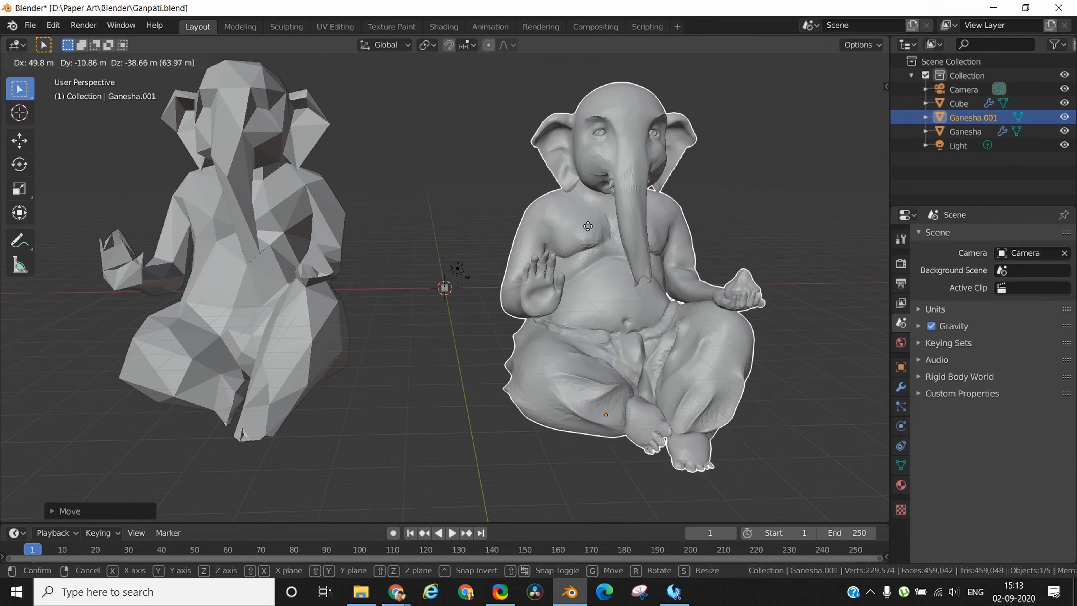
{"action": "left_click", "coordinate": [589, 213]}
{"action": "middle_click_drag", "start_coordinate": [589, 213], "coordinate": [474, 284]}
{"action": "right_click", "coordinate": [413, 343]}
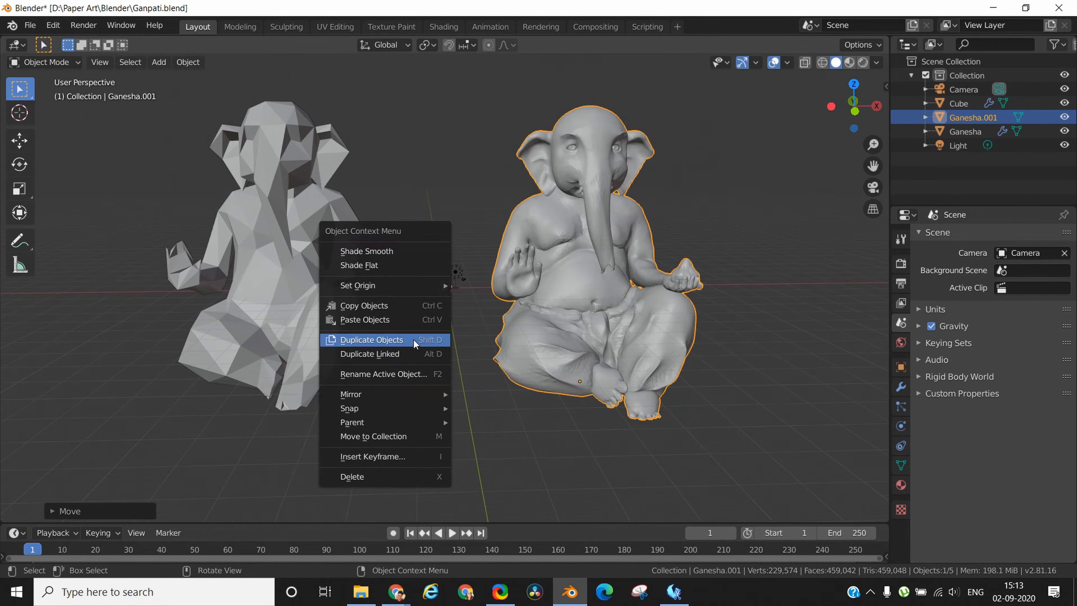
{"action": "key", "text": "Escape"}
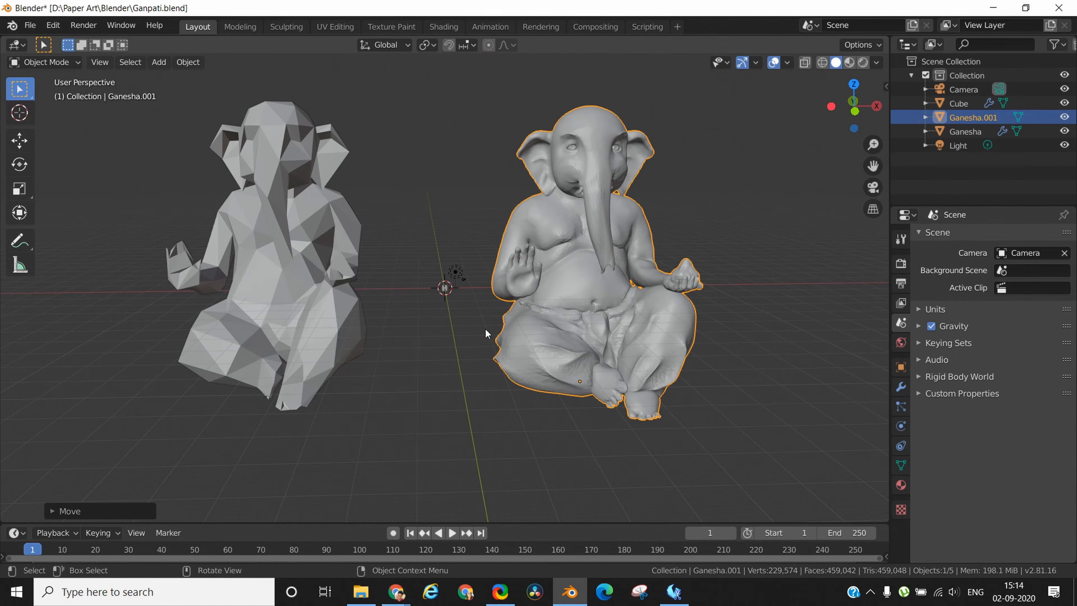
{"action": "mouse_move", "coordinate": [448, 328]}
{"action": "middle_mouse_down"}
{"action": "mouse_move", "coordinate": [649, 321]}
{"action": "mouse_move", "coordinate": [719, 332]}
{"action": "mouse_move", "coordinate": [410, 318]}
{"action": "mouse_move", "coordinate": [450, 332]}
{"action": "middle_mouse_up"}
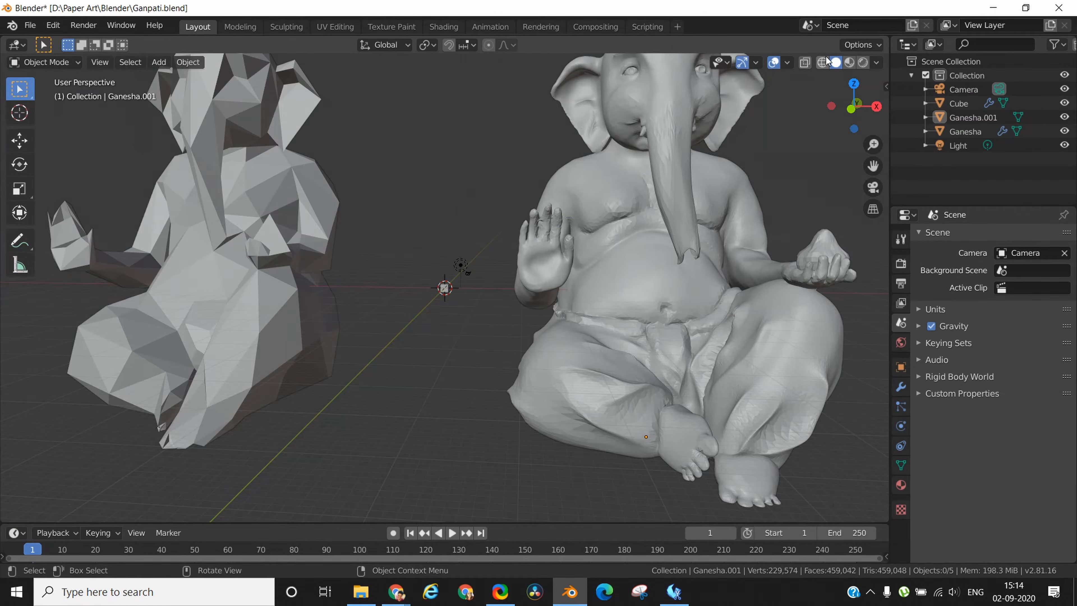
Display the scene in wireframe shading to compare the mesh density of the two Ganesha models.
{"action": "left_click", "coordinate": [825, 57]}
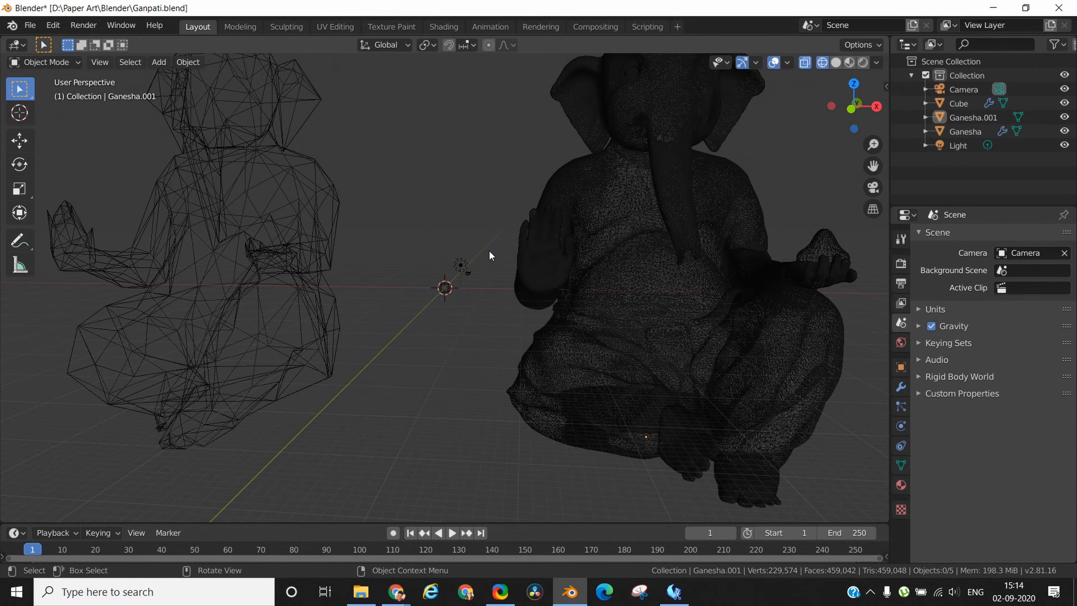
{"action": "key", "text": "a"}
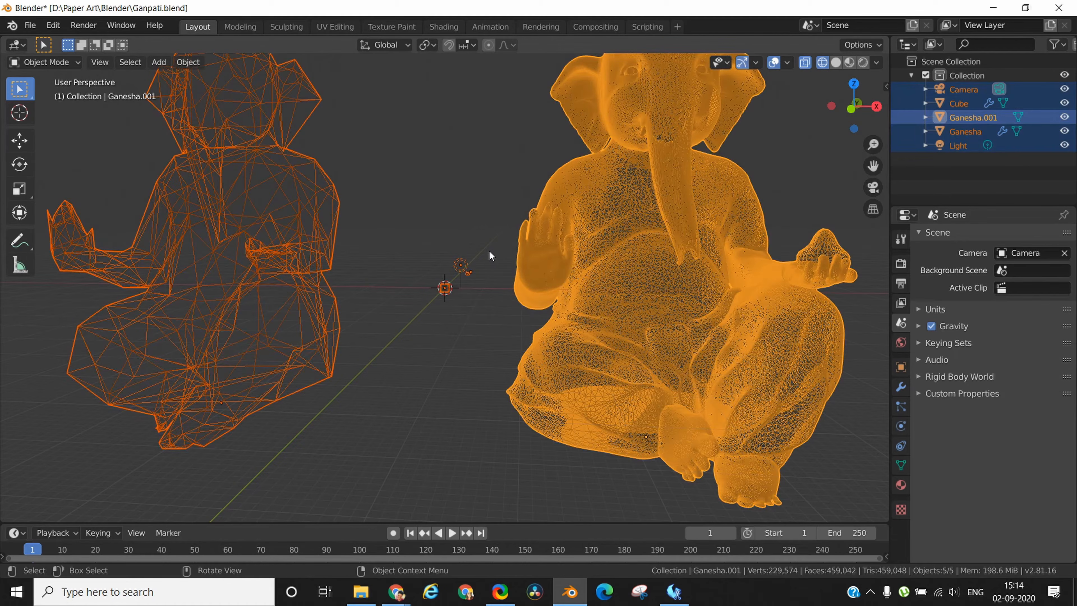
{"action": "right_click", "coordinate": [434, 396]}
{"action": "middle_click_drag", "start_coordinate": [429, 353], "coordinate": [721, 331]}
Add a Decimate modifier to the detailed Ganesha model.
{"action": "left_click", "coordinate": [737, 292]}
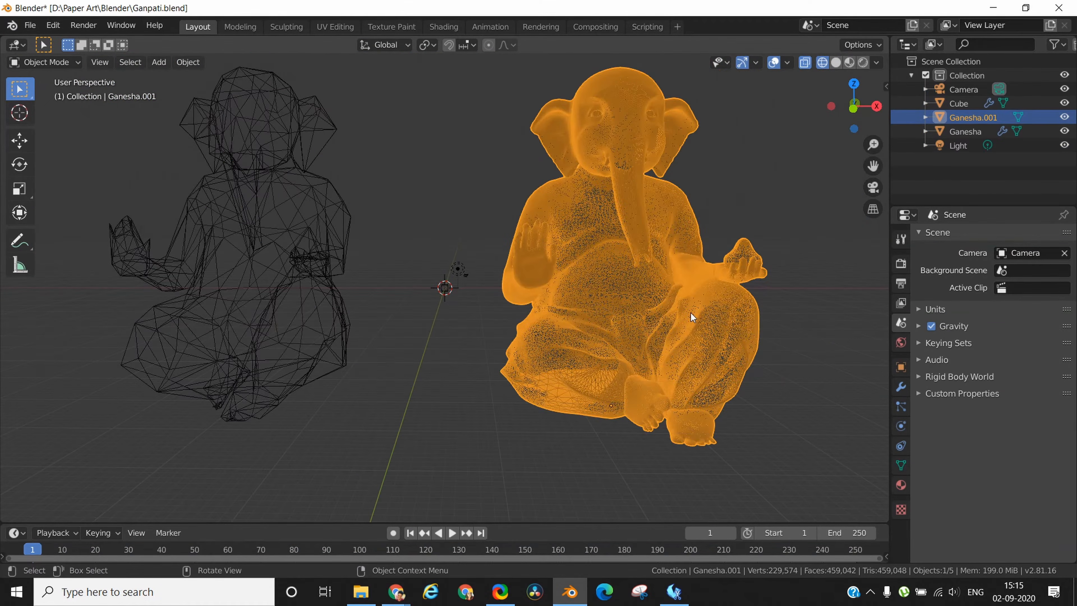
{"action": "left_click", "coordinate": [901, 386]}
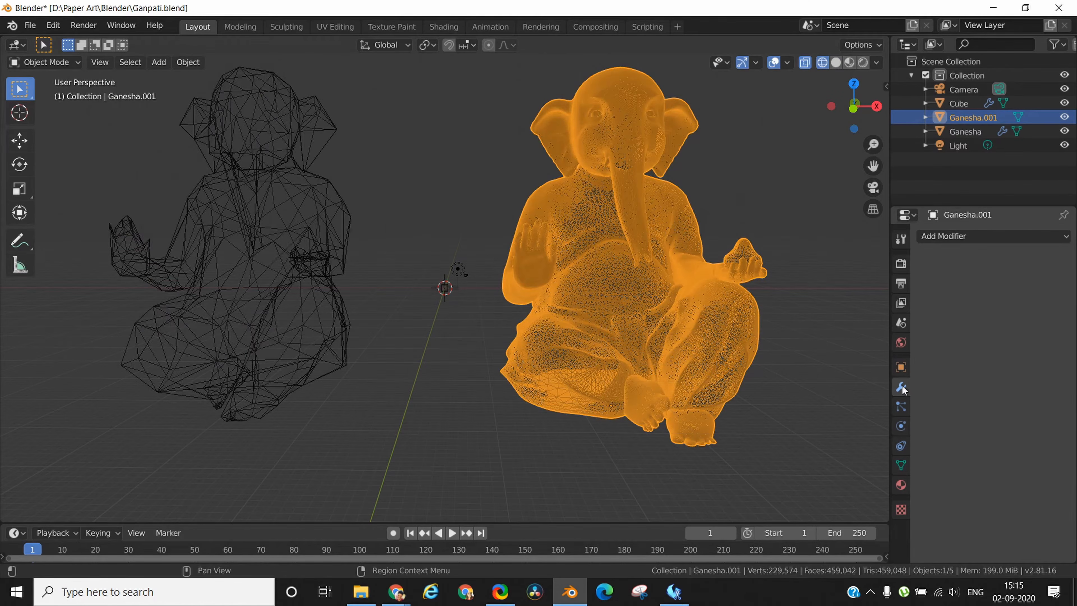
{"action": "left_click", "coordinate": [956, 235]}
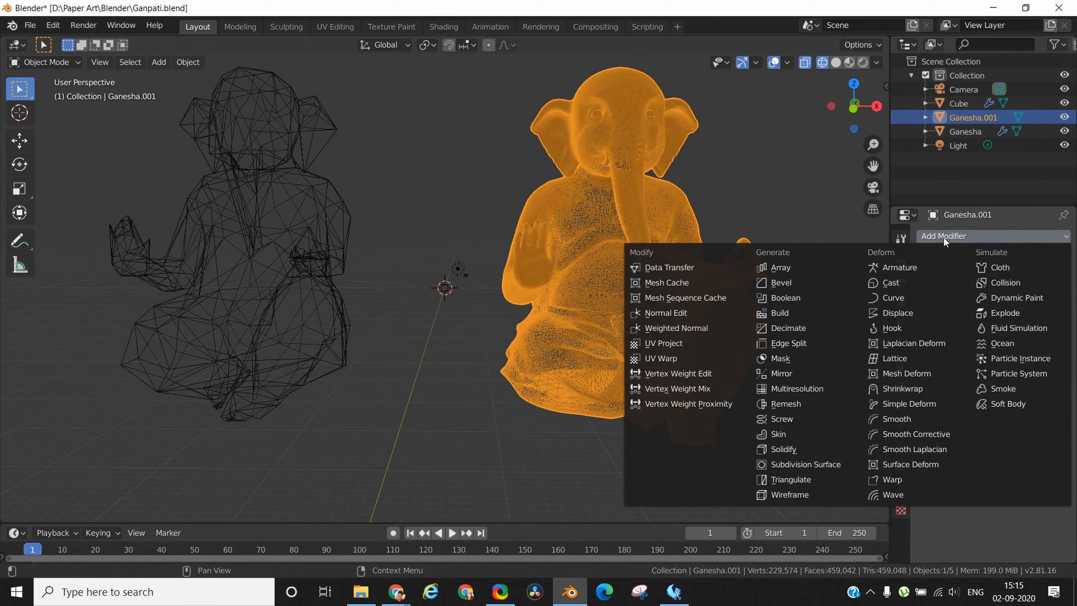
{"action": "left_click", "coordinate": [786, 328]}
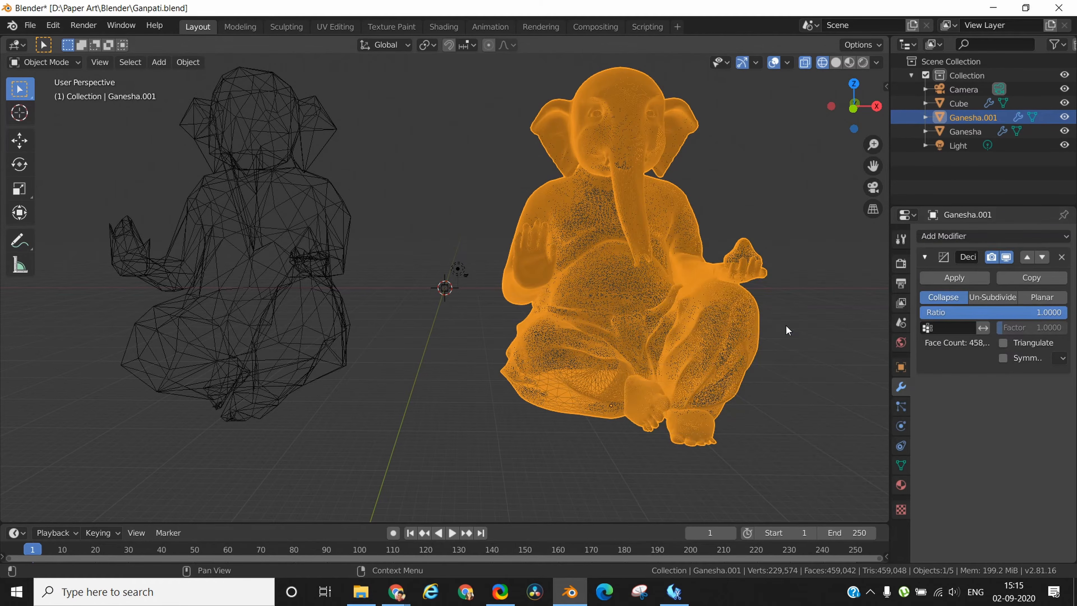
Try the Decimate modifier's Un-Subdivide mode with 2 and with 5 iterations.
{"action": "left_click", "coordinate": [999, 296]}
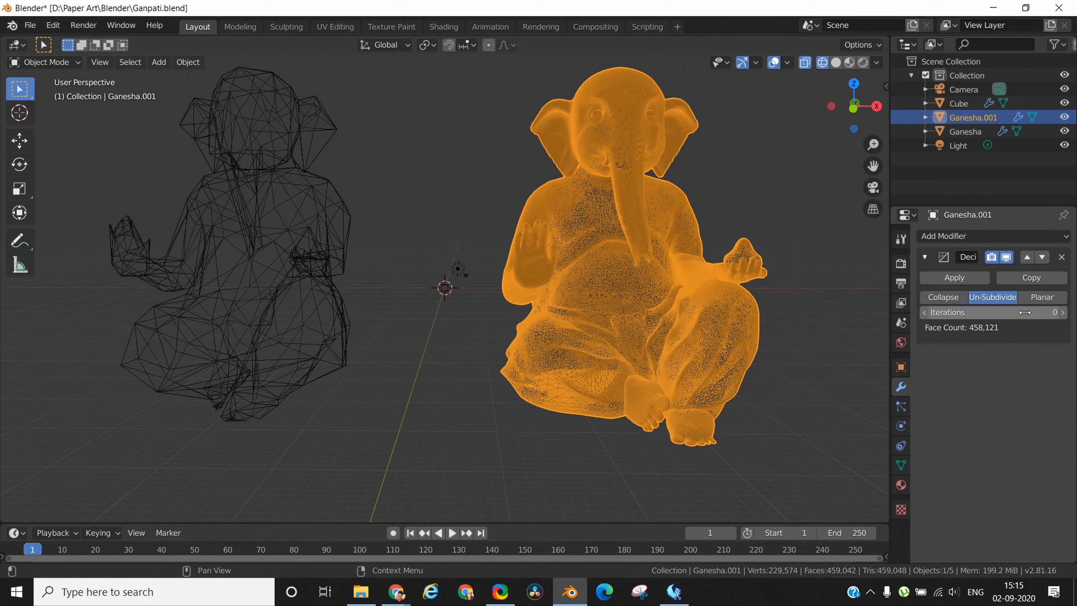
{"action": "left_click", "coordinate": [1033, 310]}
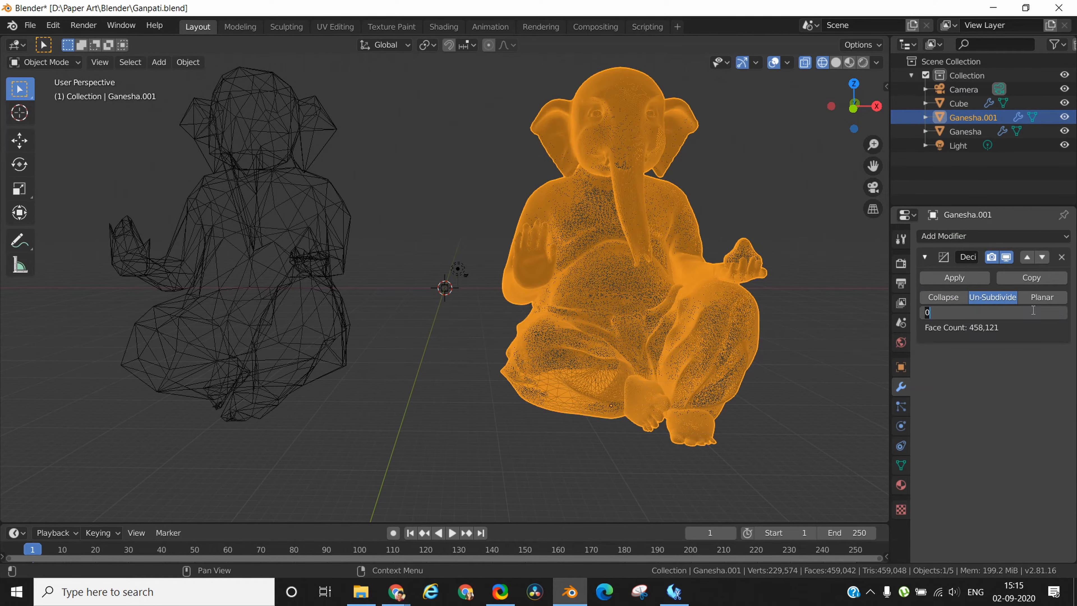
{"action": "type", "text": "5"}
{"action": "key", "text": "BackSpace"}
{"action": "type", "text": "2"}
{"action": "key", "text": "Return"}
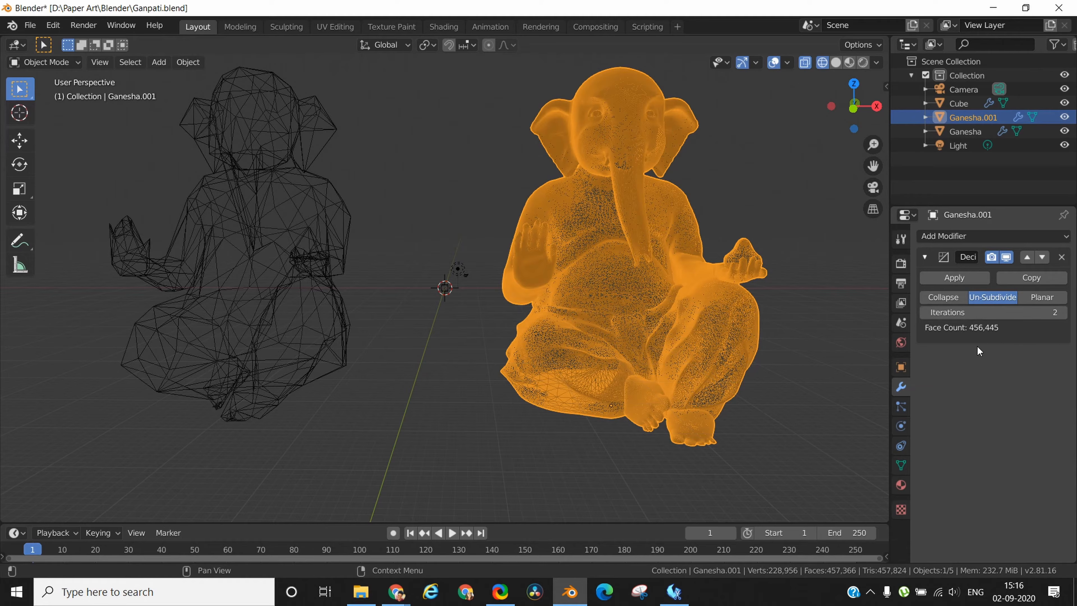
{"action": "left_click", "coordinate": [1032, 311]}
{"action": "type", "text": "5"}
Switch the Decimate modifier back to Collapse mode and set its ratio to 0.5.
{"action": "left_click", "coordinate": [932, 298]}
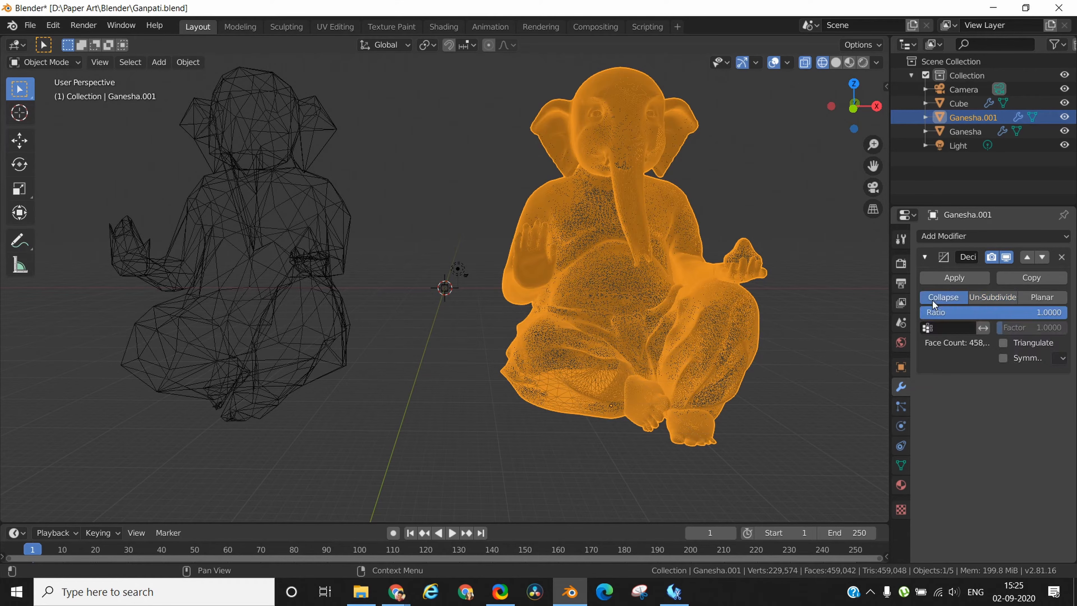
{"action": "left_click", "coordinate": [966, 310]}
{"action": "type", "text": "0."}
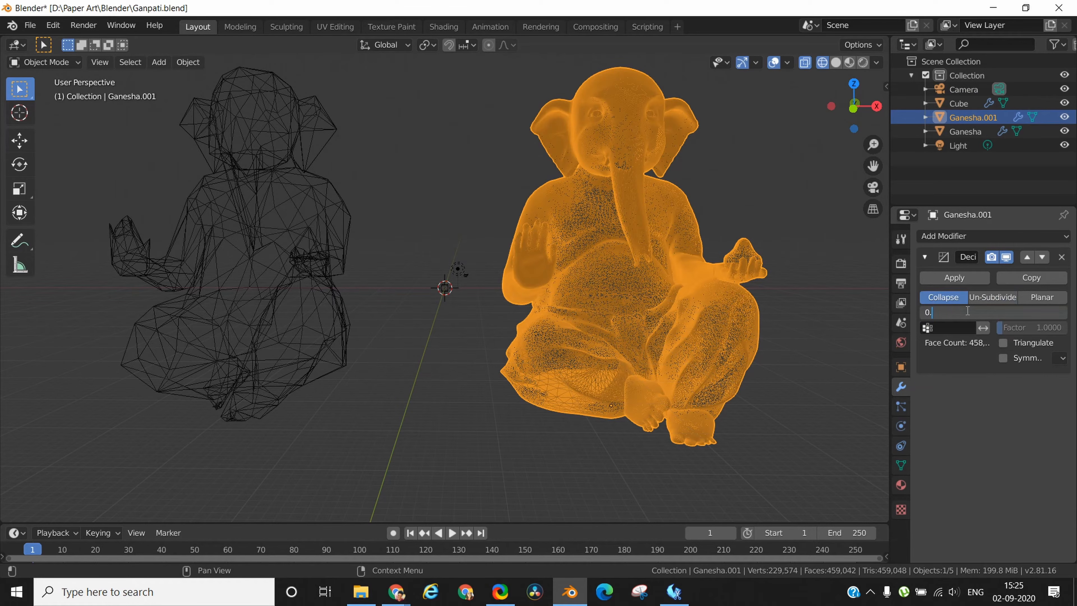
{"action": "type", "text": "5"}
{"action": "key", "text": "Return"}
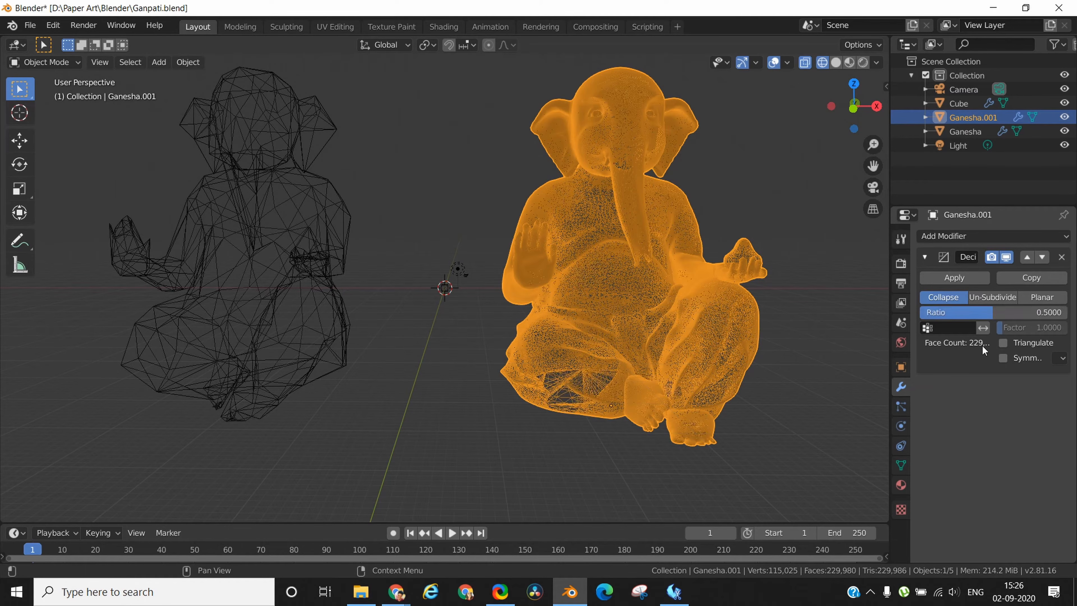
{"action": "mouse_move", "coordinate": [795, 394]}
{"action": "middle_mouse_down"}
{"action": "mouse_move", "coordinate": [734, 330]}
{"action": "mouse_move", "coordinate": [733, 310]}
{"action": "mouse_move", "coordinate": [795, 373]}
{"action": "mouse_move", "coordinate": [774, 386]}
{"action": "mouse_move", "coordinate": [806, 393]}
{"action": "mouse_move", "coordinate": [786, 387]}
{"action": "middle_mouse_up"}
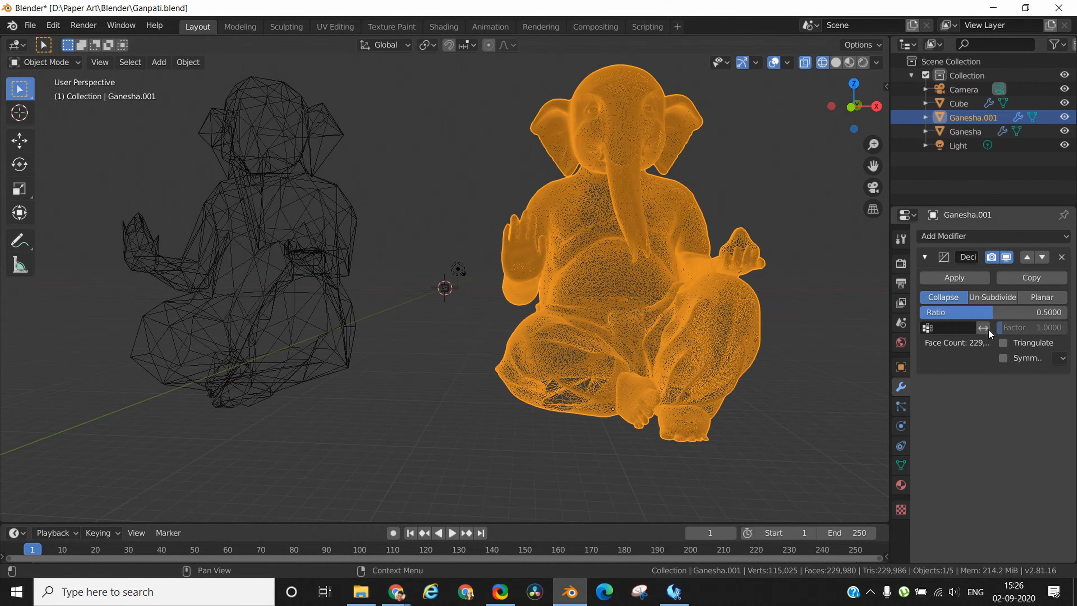
Lower the Decimate ratio to 0.05 and reduce it further to 0.005, checking the mesh each time.
{"action": "left_click", "coordinate": [993, 309]}
{"action": "type", "text": "0.05"}
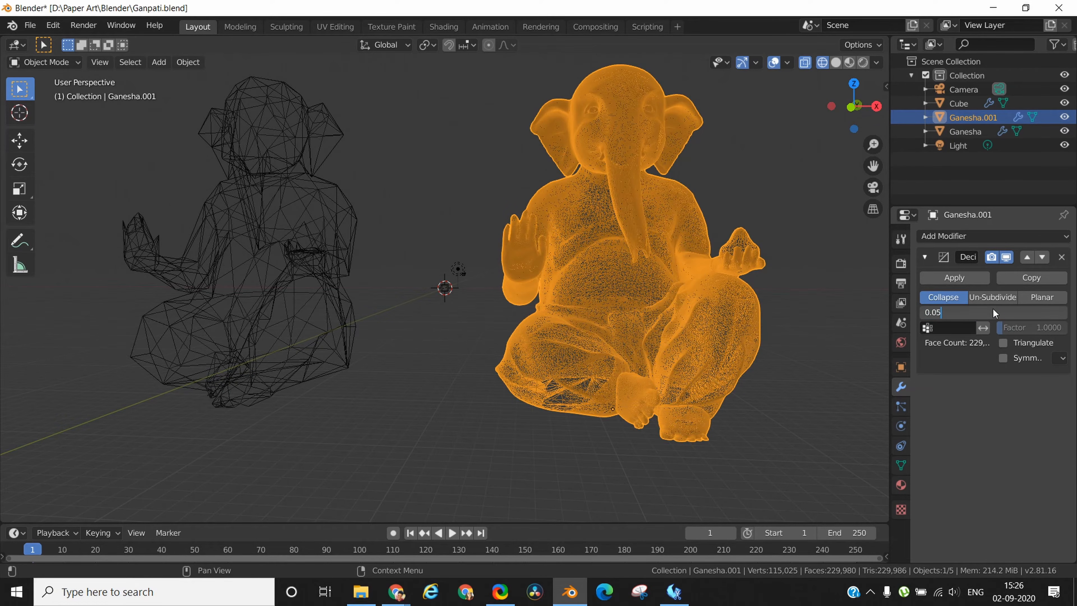
{"action": "key", "text": "Return"}
{"action": "middle_click_drag", "start_coordinate": [840, 382], "coordinate": [800, 419]}
{"action": "left_click", "coordinate": [955, 313]}
{"action": "type", "text": "0.005"}
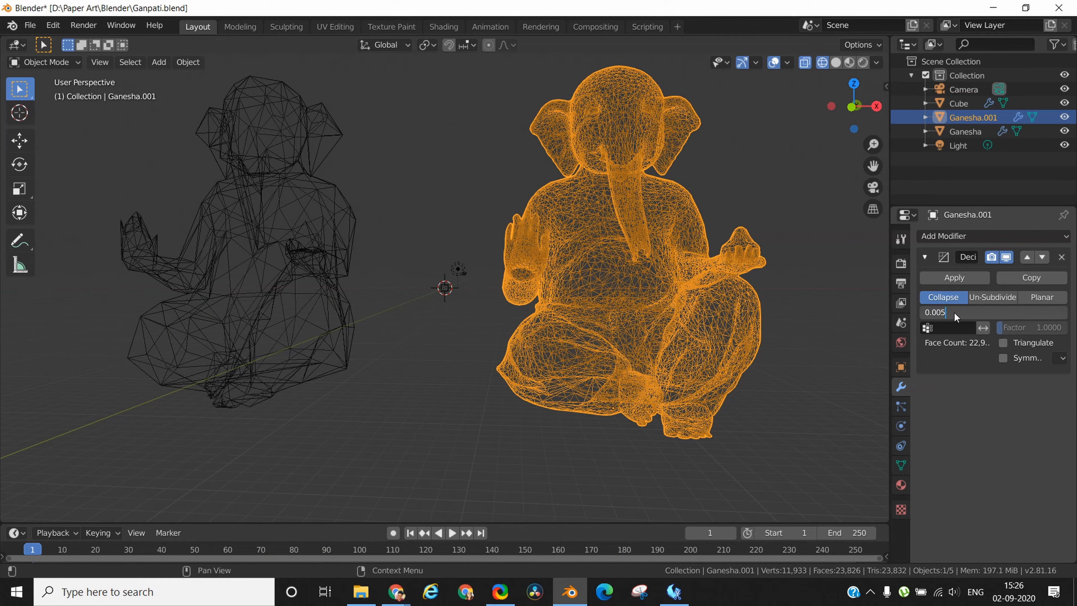
{"action": "key", "text": "Return"}
{"action": "mouse_move", "coordinate": [819, 338]}
{"action": "middle_mouse_down"}
{"action": "mouse_move", "coordinate": [593, 339]}
{"action": "mouse_move", "coordinate": [837, 336]}
{"action": "middle_mouse_up"}
Set the Decimate ratio to 0.003 and inspect the simplified wireframe.
{"action": "left_click", "coordinate": [994, 313]}
{"action": "type", "text": "0.003"}
{"action": "key", "text": "Return"}
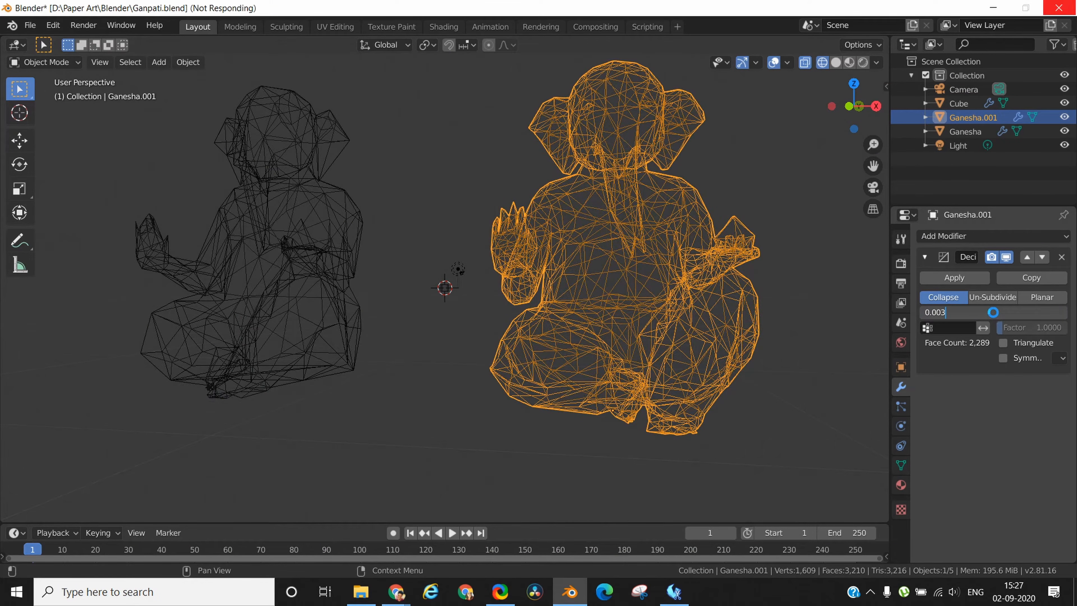
{"action": "mouse_move", "coordinate": [831, 359]}
{"action": "middle_mouse_down"}
{"action": "mouse_move", "coordinate": [716, 365]}
{"action": "mouse_move", "coordinate": [833, 366]}
{"action": "middle_mouse_up"}
Set the Decimate ratio of the imported Ganesha model to 0.002.
{"action": "left_click", "coordinate": [952, 313]}
{"action": "type", "text": "0.002"}
{"action": "key", "text": "Return"}
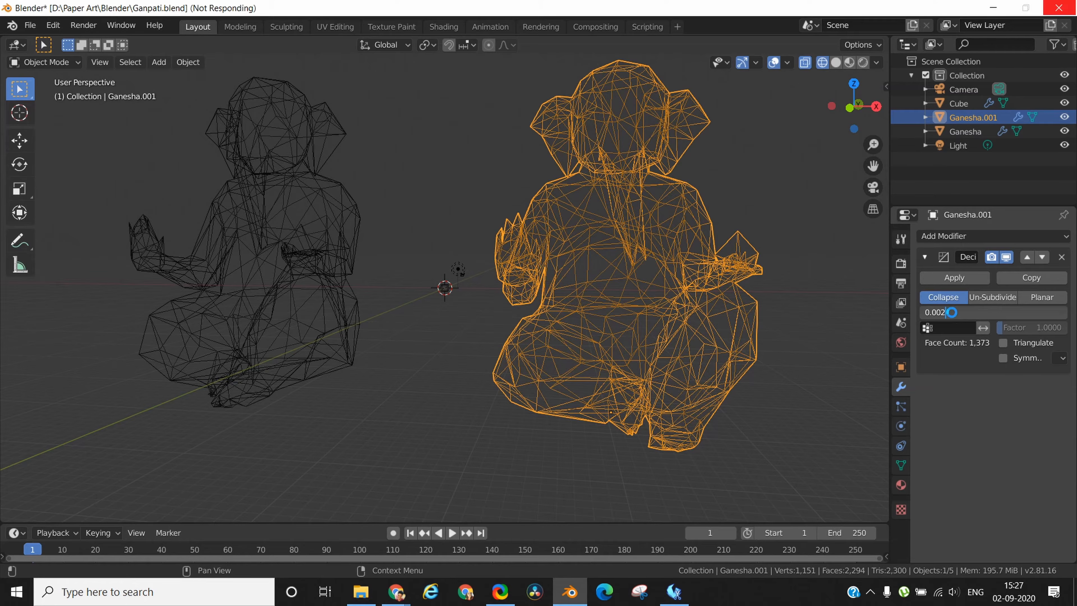
Return to solid shading and delete the older low-poly Ganesha model, keeping the newly decimated one.
{"action": "mouse_move", "coordinate": [437, 426]}
{"action": "middle_mouse_down"}
{"action": "mouse_move", "coordinate": [469, 440]}
{"action": "mouse_move", "coordinate": [333, 422]}
{"action": "mouse_move", "coordinate": [394, 392]}
{"action": "mouse_move", "coordinate": [441, 424]}
{"action": "middle_mouse_up"}
{"action": "left_click", "coordinate": [836, 63]}
{"action": "middle_click_drag", "start_coordinate": [836, 282], "coordinate": [842, 304]}
{"action": "left_click", "coordinate": [233, 308]}
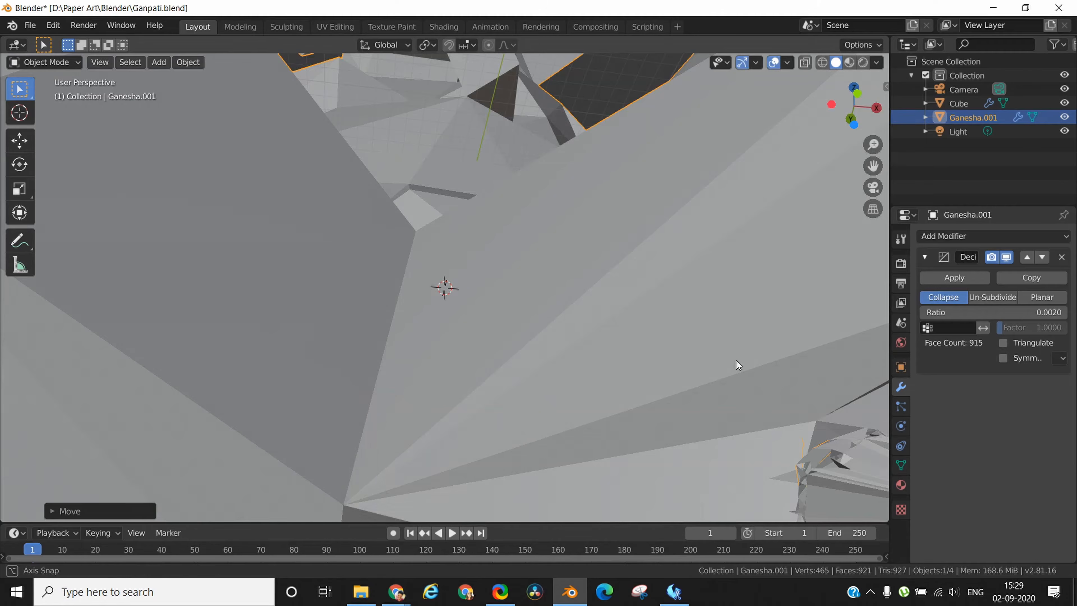
{"action": "scroll", "coordinate": [736, 360], "scroll_direction": "down", "scroll_amount": 2}
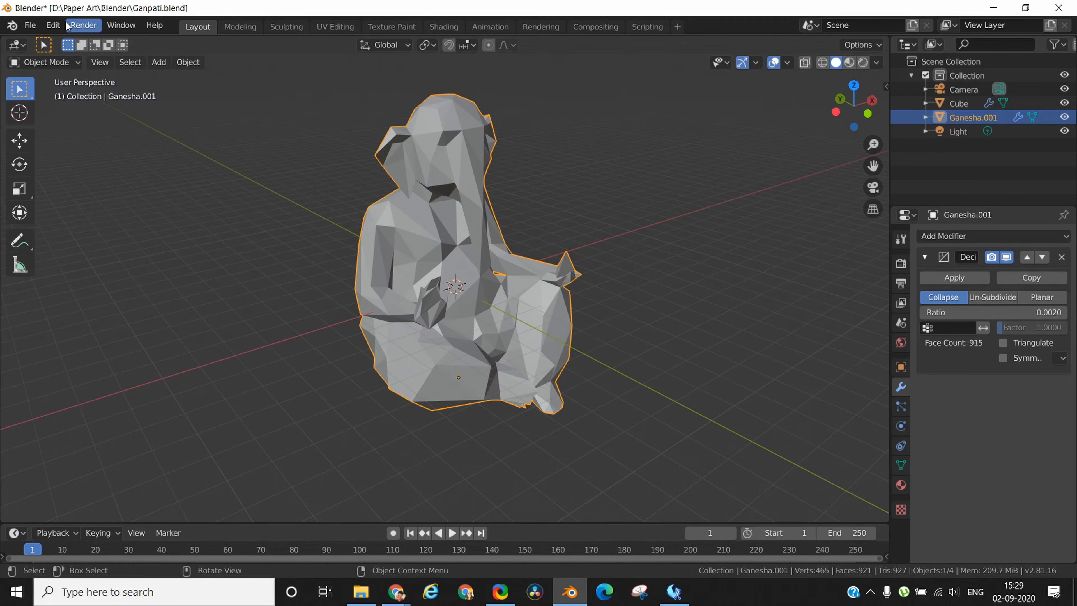
Export the decimated model as an STL file named Ganesha.stl in the Documents folder.
{"action": "left_click", "coordinate": [29, 25]}
{"action": "mouse_move", "coordinate": [85, 227]}
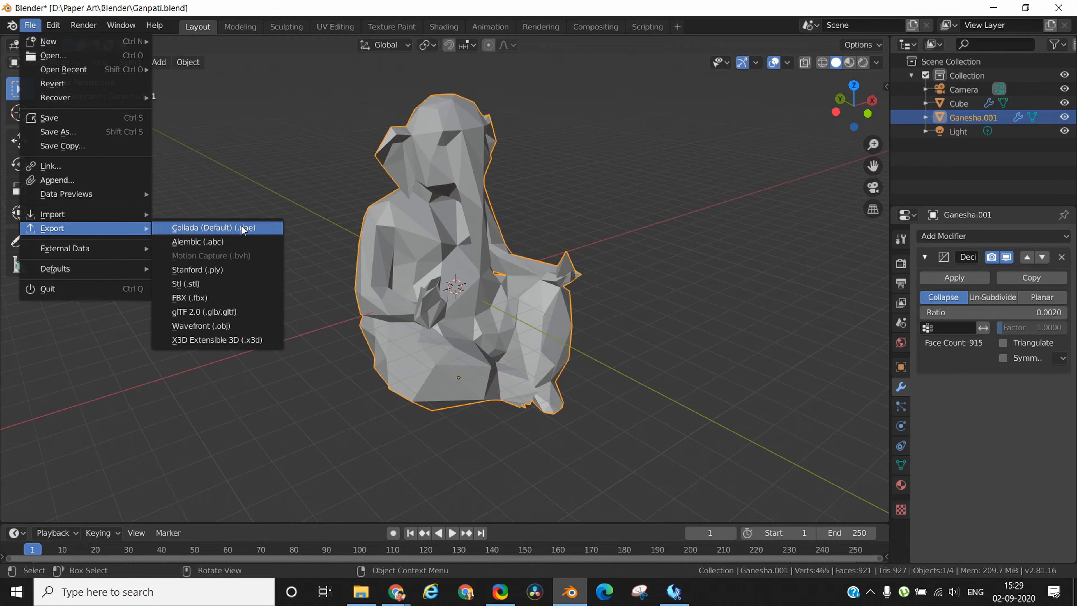
{"action": "left_click", "coordinate": [187, 283]}
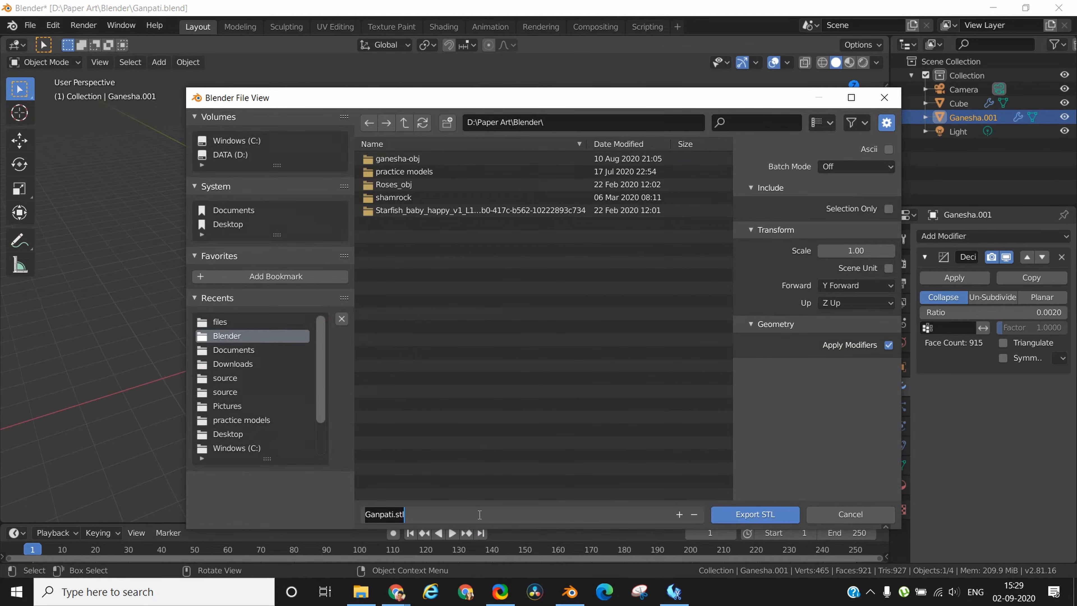
{"action": "left_click", "coordinate": [240, 350]}
{"action": "left_click", "coordinate": [417, 514]}
{"action": "key", "text": "BackSpace"}
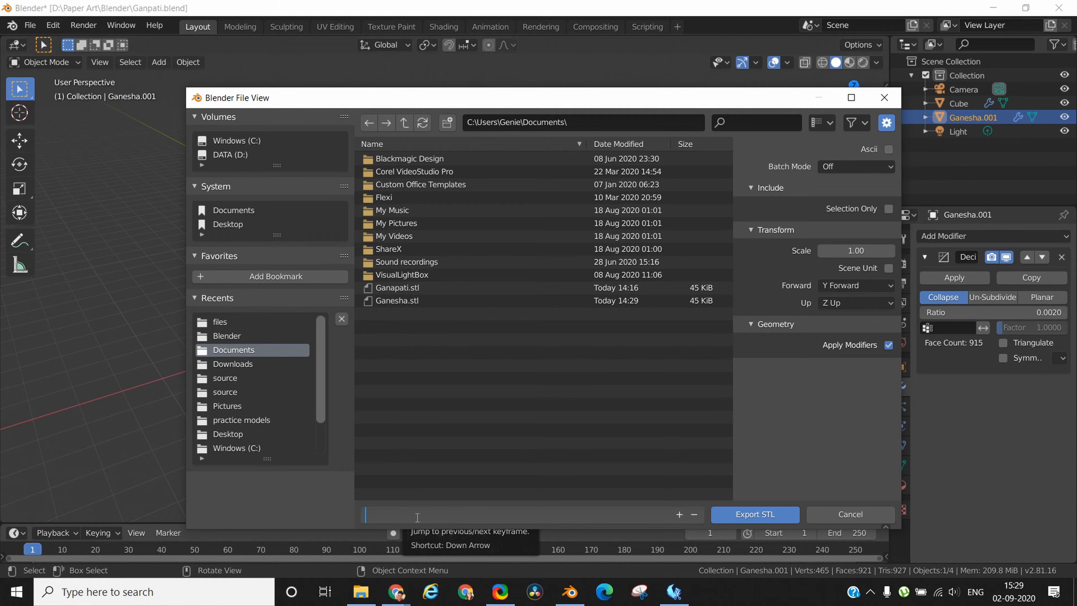
{"action": "type", "text": "Ganesha.stl"}
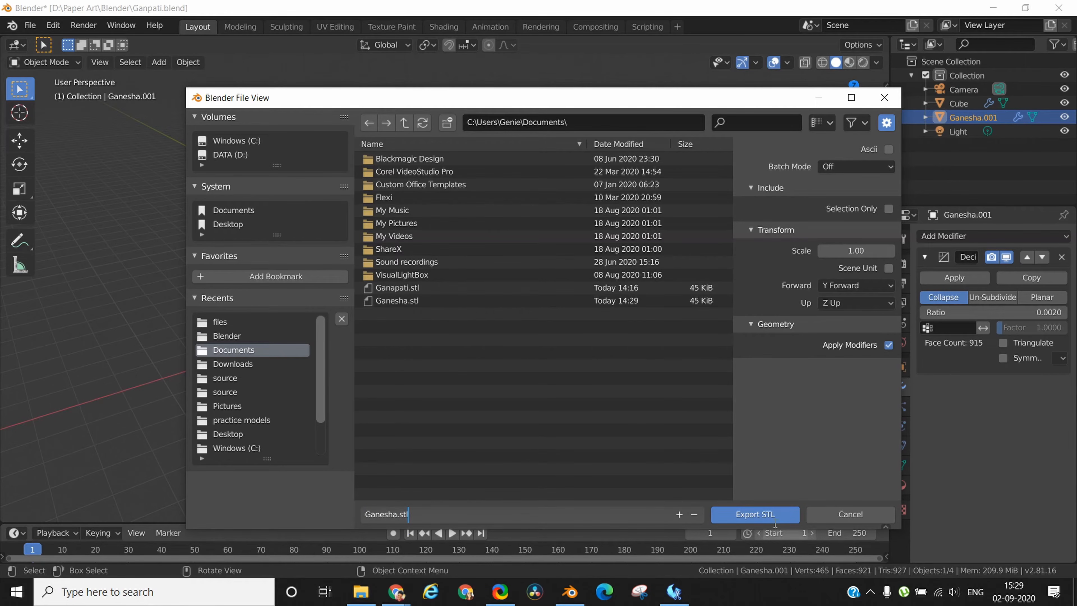
{"action": "key", "text": "Return"}
Import Ganapati.stl from the Documents folder into the new default scene and view the model.
{"action": "left_click", "coordinate": [745, 377]}
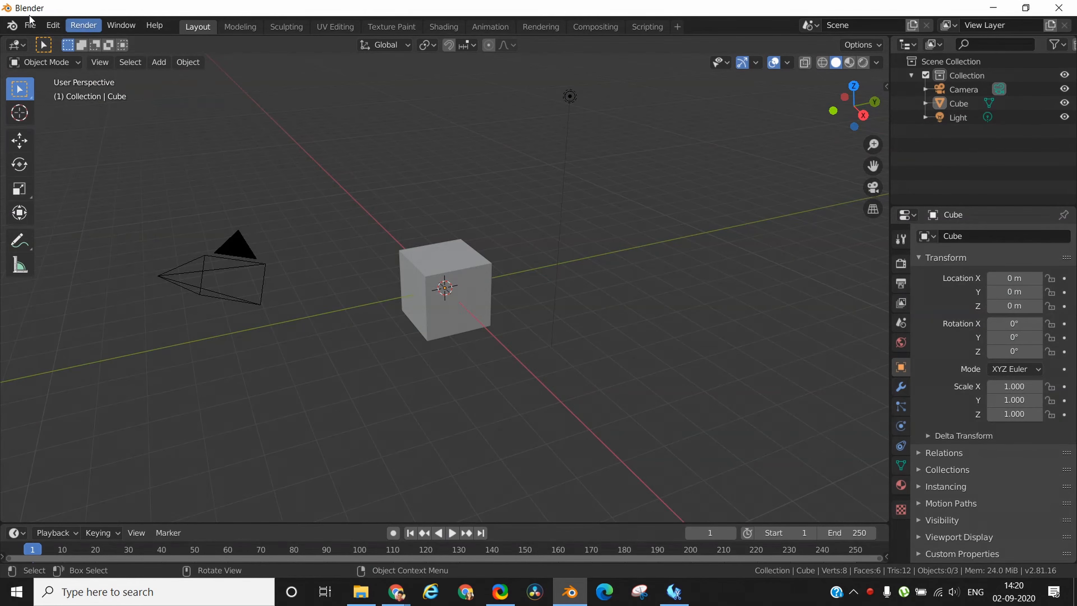
{"action": "left_click", "coordinate": [30, 26]}
{"action": "mouse_move", "coordinate": [85, 214]}
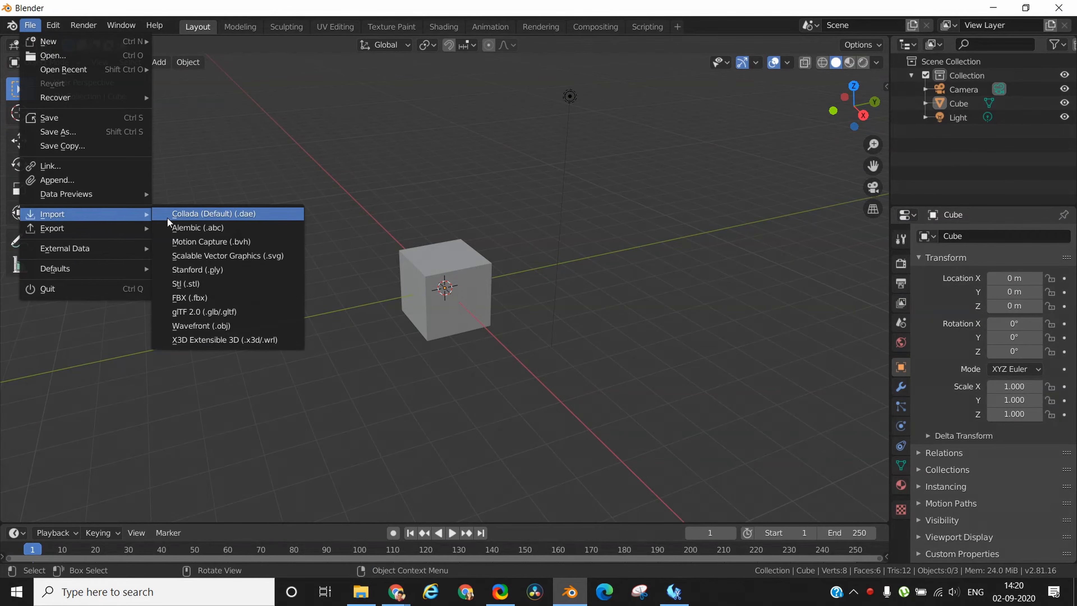
{"action": "left_click", "coordinate": [222, 284]}
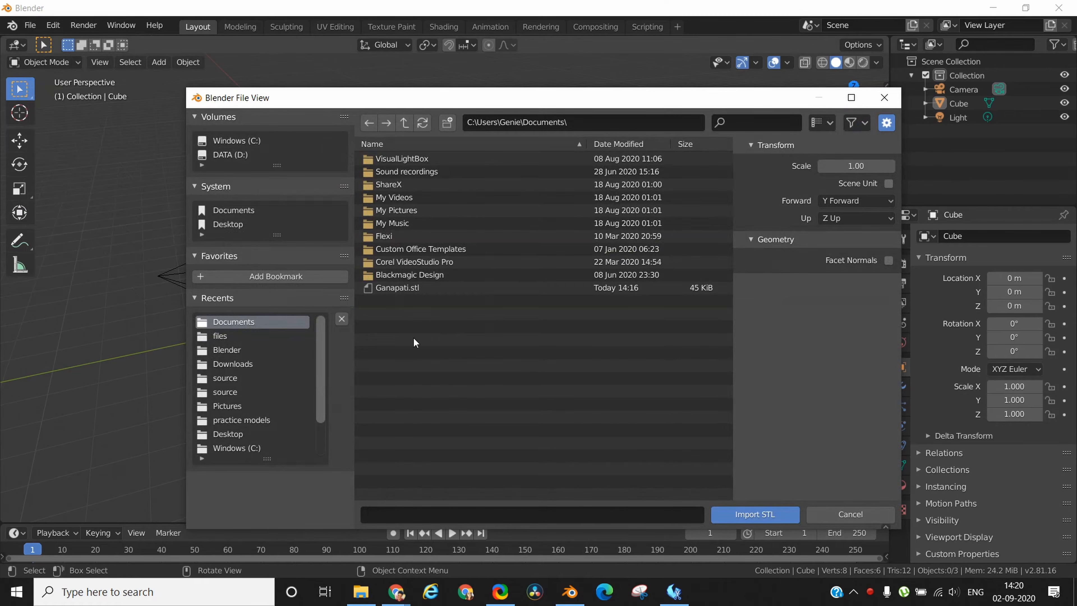
{"action": "left_click", "coordinate": [393, 286]}
{"action": "left_click", "coordinate": [725, 516]}
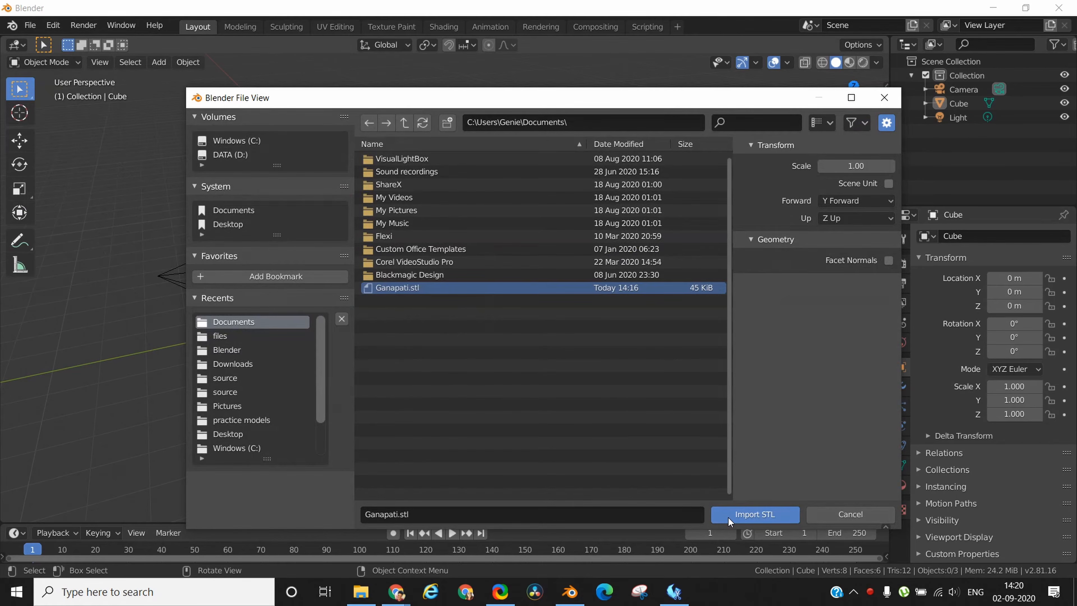
{"action": "middle_click_drag", "start_coordinate": [634, 375], "coordinate": [699, 283]}
{"action": "scroll", "coordinate": [685, 356], "scroll_direction": "down", "scroll_amount": 3}
{"action": "scroll", "coordinate": [699, 287], "scroll_direction": "up", "scroll_amount": 8}
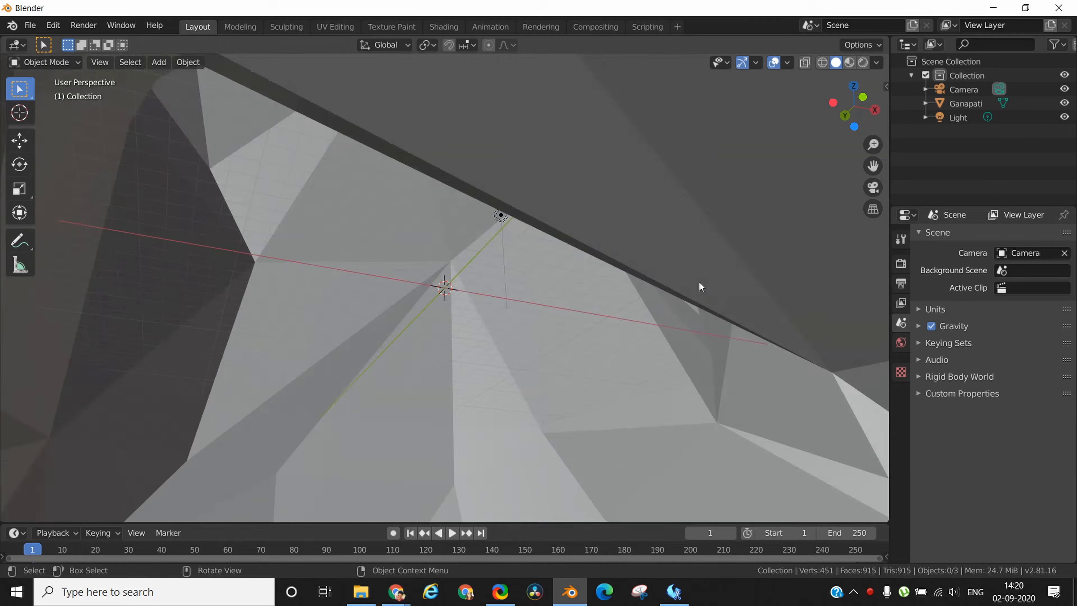
In Edit Mode on the Ganapati mesh, deselect everything and delete the tip vertex of the tall dark spike inside the model.
{"action": "middle_click_drag", "start_coordinate": [699, 287], "coordinate": [741, 324]}
{"action": "middle_click_drag", "start_coordinate": [742, 325], "coordinate": [767, 372]}
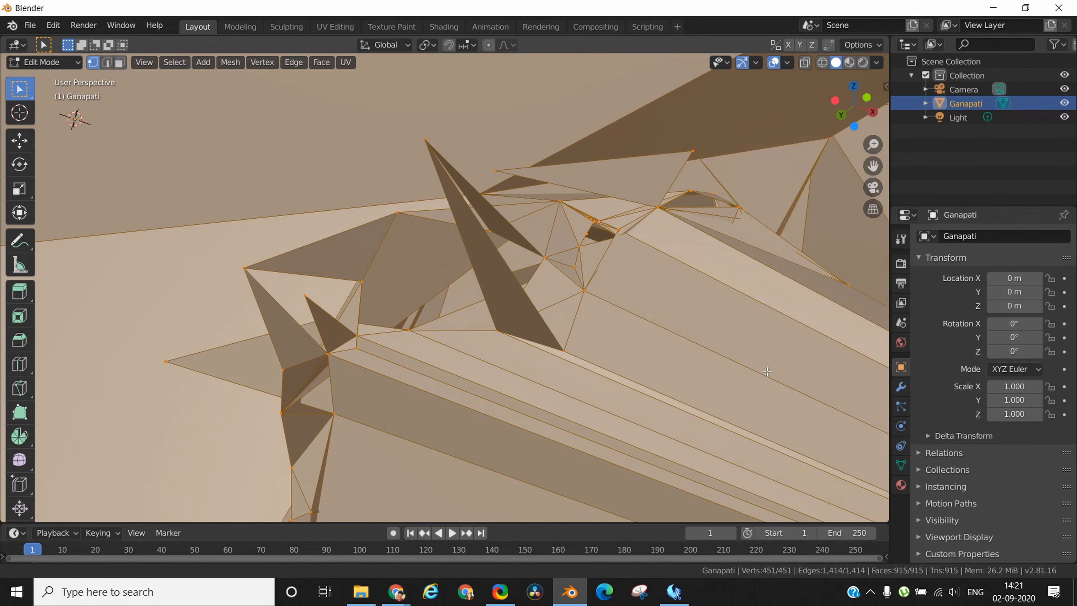
{"action": "key", "text": "alt+a"}
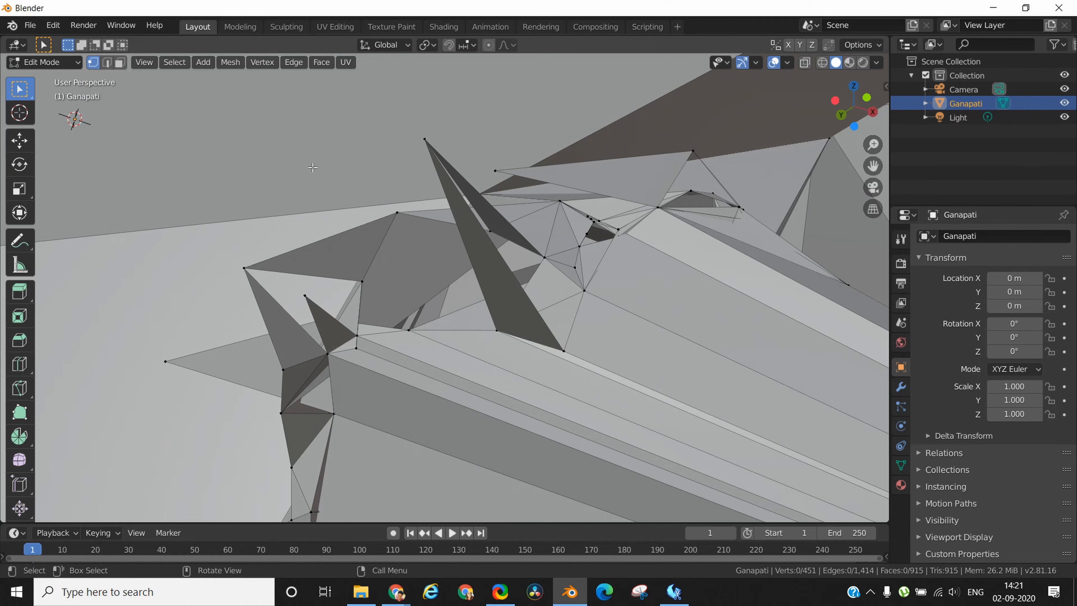
{"action": "left_click", "coordinate": [424, 138]}
{"action": "key", "text": "x"}
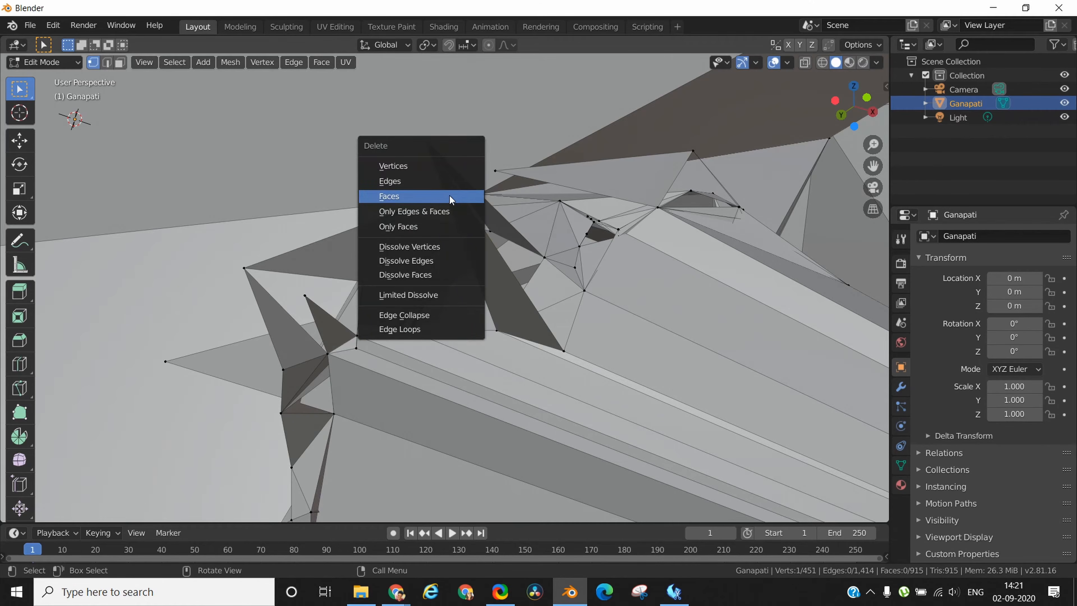
{"action": "left_click", "coordinate": [444, 167]}
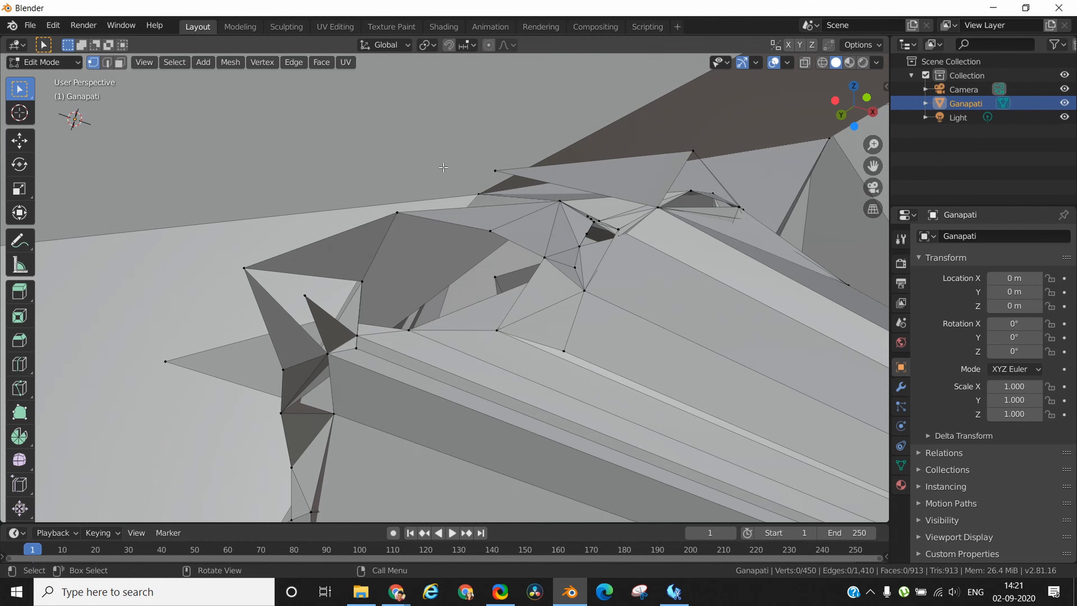
Delete five more protruding vertices from the stray spikes and flaps inside the mesh.
{"action": "left_click", "coordinate": [170, 357]}
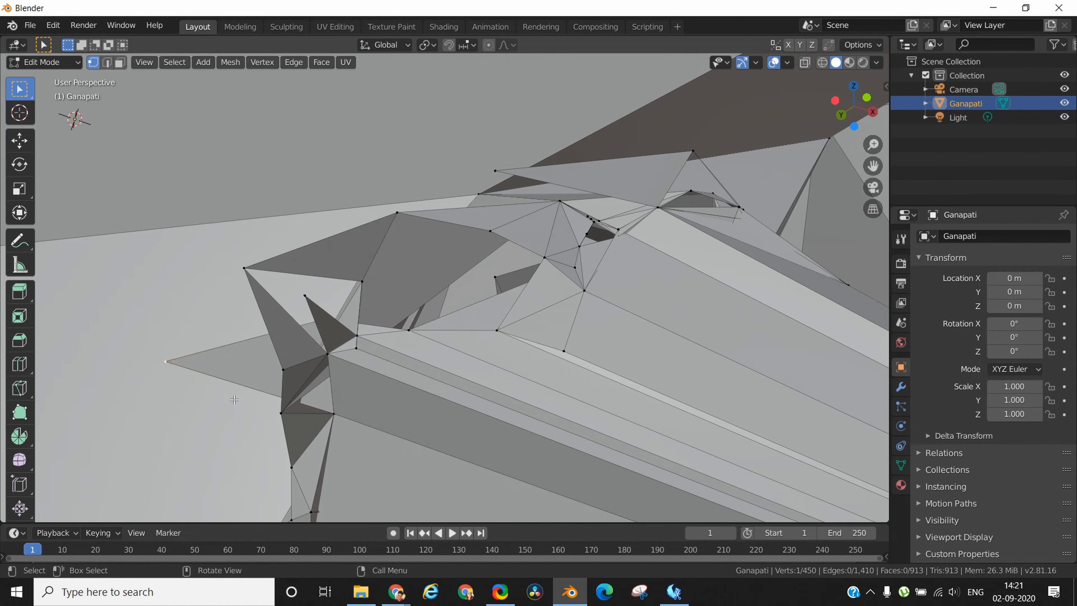
{"action": "key", "text": "x"}
{"action": "left_click", "coordinate": [259, 400]}
{"action": "left_click", "coordinate": [246, 271]}
{"action": "key", "text": "x"}
{"action": "left_click", "coordinate": [246, 270]}
{"action": "left_click", "coordinate": [306, 298]}
{"action": "key", "text": "x"}
{"action": "left_click", "coordinate": [307, 298]}
{"action": "left_click", "coordinate": [494, 170]}
{"action": "key", "text": "x"}
{"action": "left_click", "coordinate": [502, 192]}
{"action": "left_click", "coordinate": [692, 150]}
{"action": "key", "text": "x"}
{"action": "left_click", "coordinate": [680, 156]}
Close the small hole inside the mesh with a new face from its four border vertices.
{"action": "middle_click_drag", "start_coordinate": [646, 346], "coordinate": [660, 346]}
{"action": "left_click", "coordinate": [674, 298]}
{"action": "left_click", "coordinate": [690, 307], "text": "shift"}
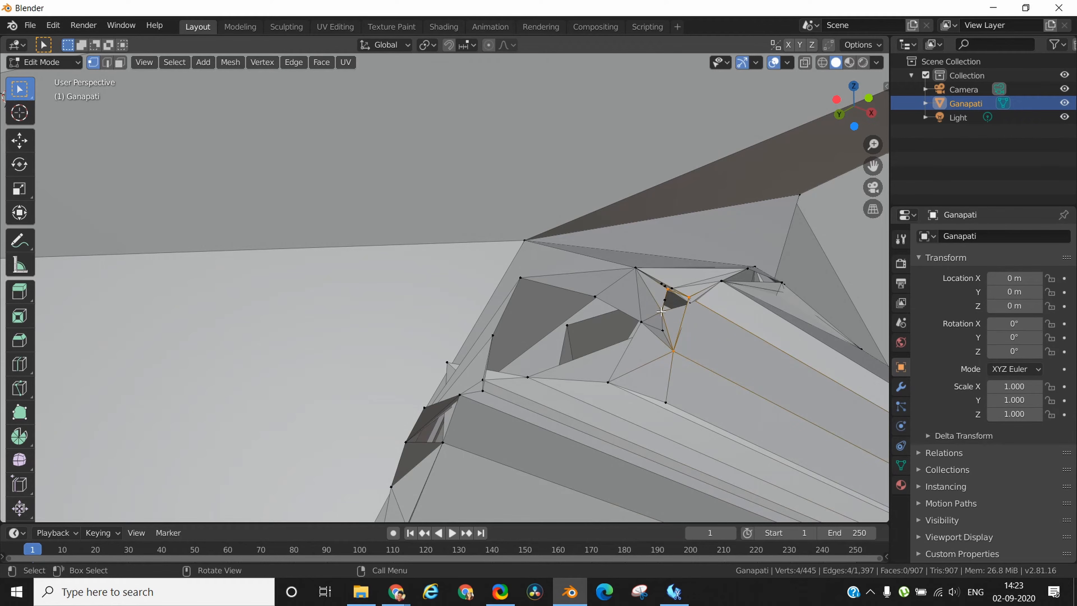
{"action": "right_click", "coordinate": [660, 311]}
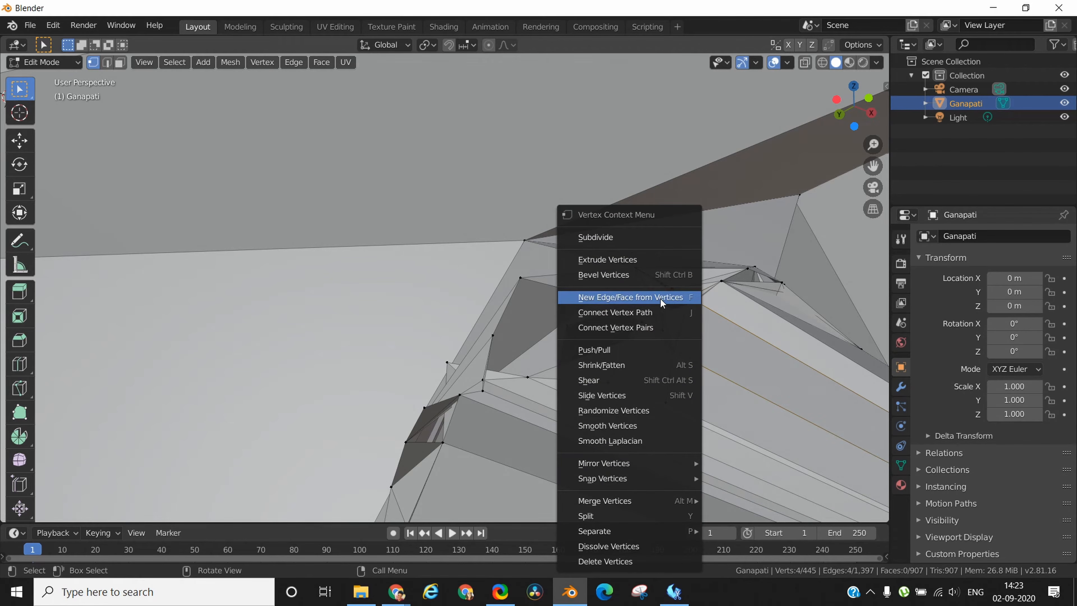
{"action": "left_click", "coordinate": [660, 298]}
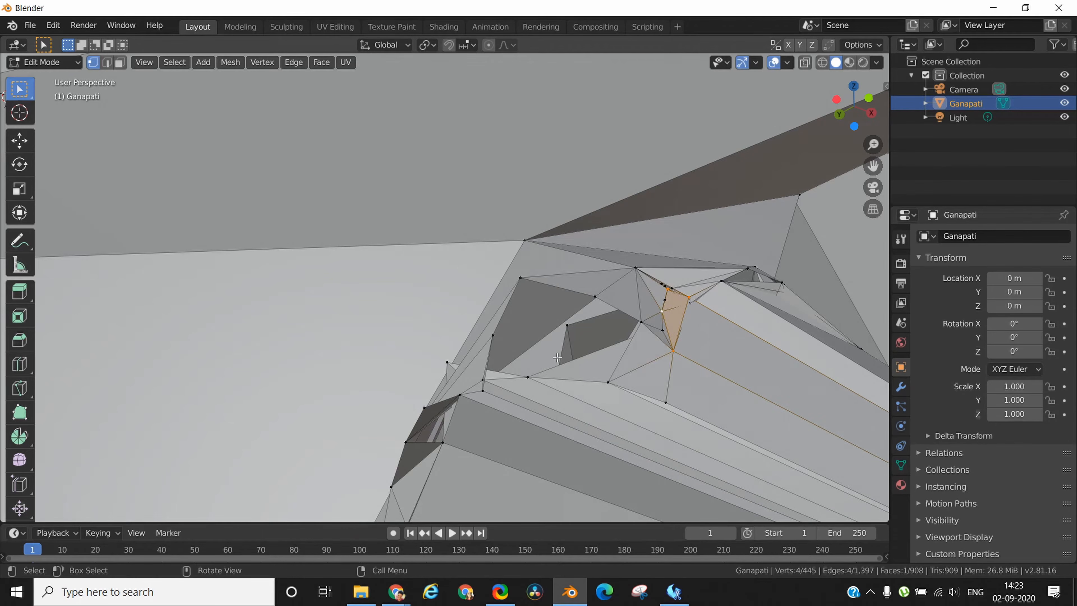
Fill the larger neighbouring hole with a new face made from its seven border vertices.
{"action": "left_click", "coordinate": [518, 287]}
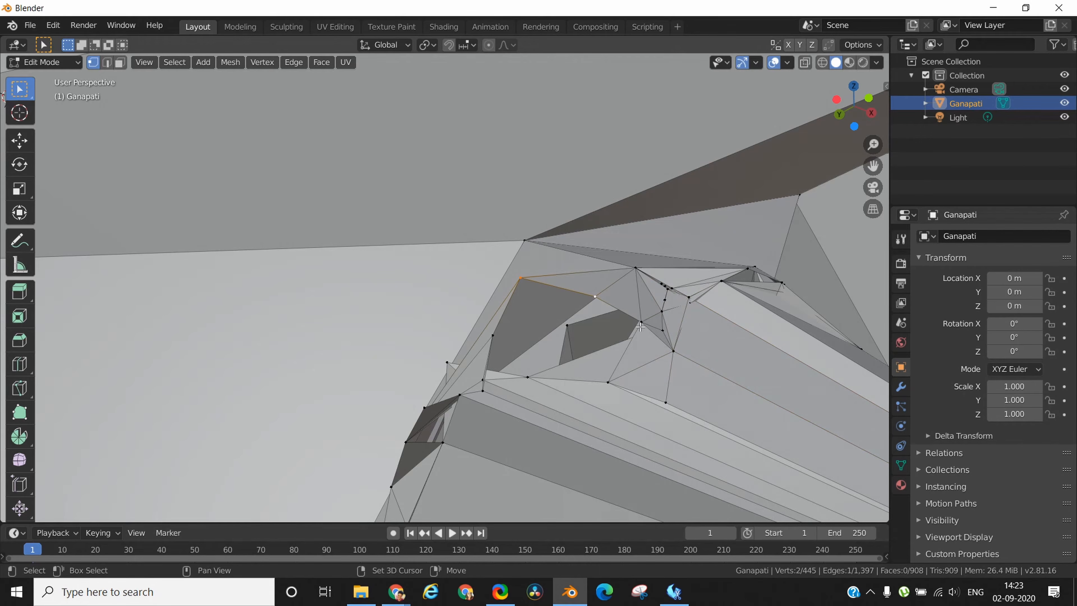
{"action": "left_click", "coordinate": [607, 382], "text": "shift"}
{"action": "left_click", "coordinate": [481, 380], "text": "shift"}
{"action": "left_click", "coordinate": [492, 337], "text": "shift"}
{"action": "right_click", "coordinate": [492, 337]}
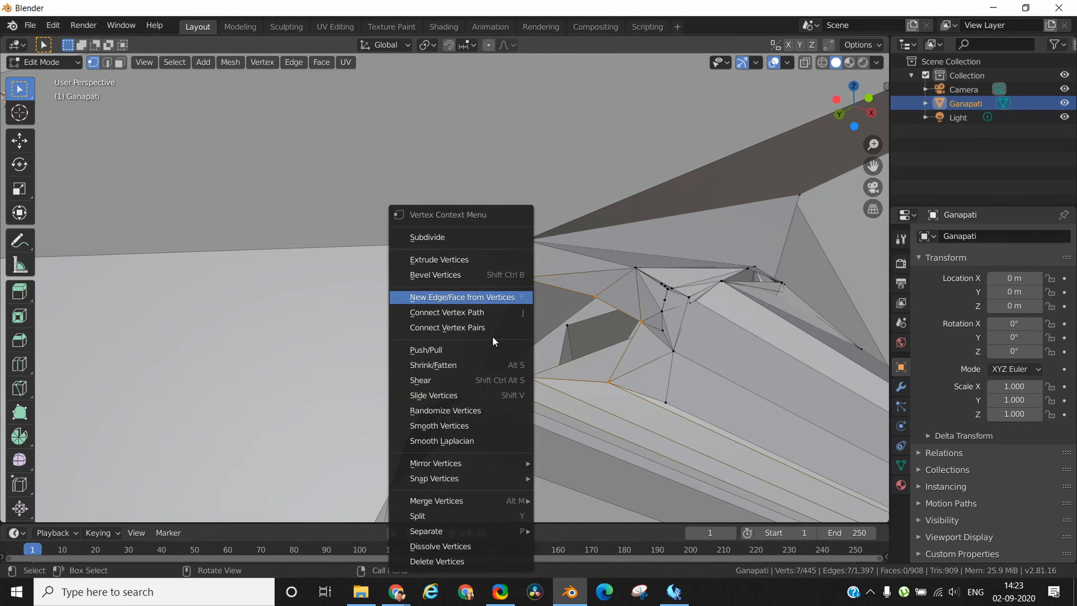
{"action": "left_click", "coordinate": [472, 295]}
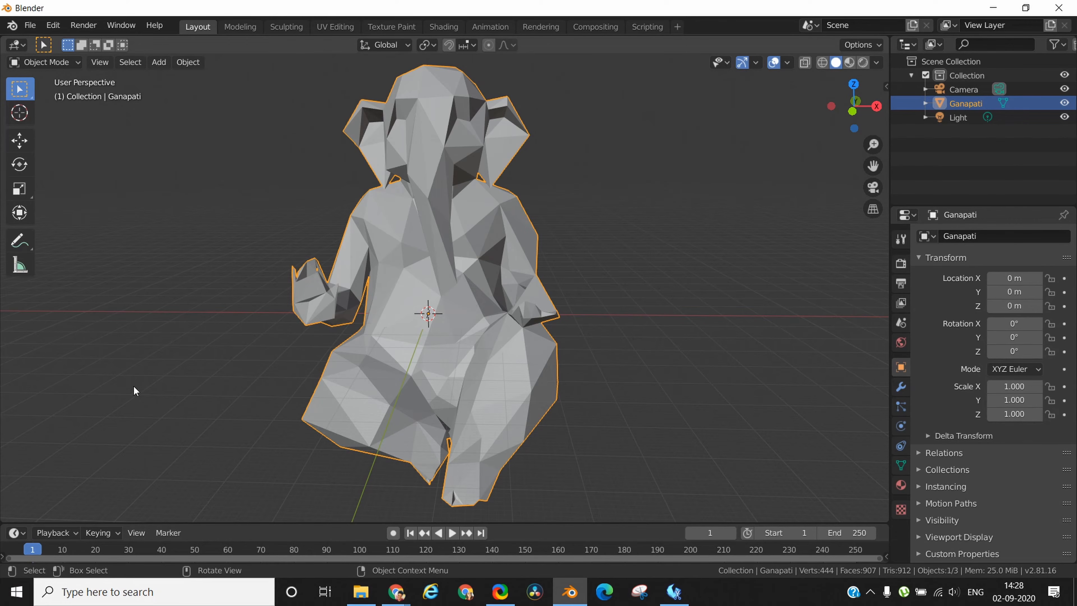
Export the cleaned model as an STL file named Ganesha.stl in the Documents folder.
{"action": "left_click", "coordinate": [34, 25]}
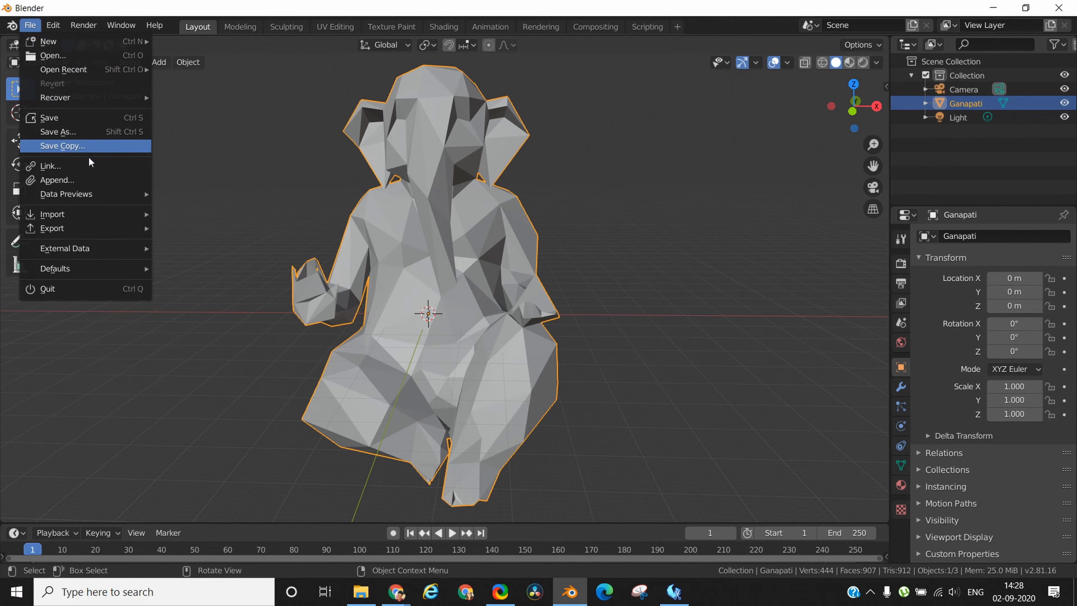
{"action": "mouse_move", "coordinate": [105, 217]}
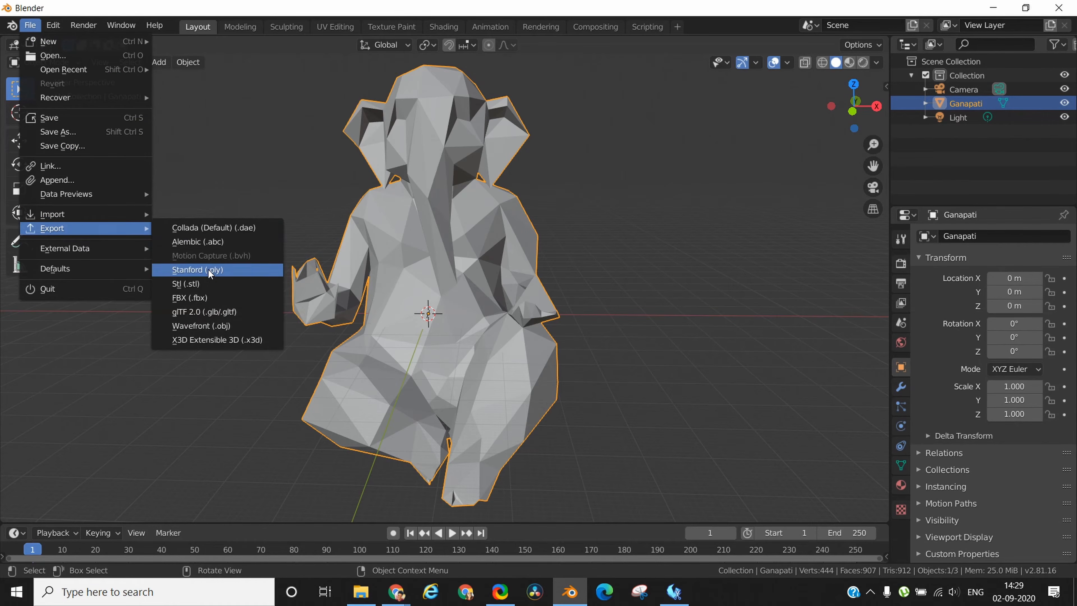
{"action": "left_click", "coordinate": [211, 282]}
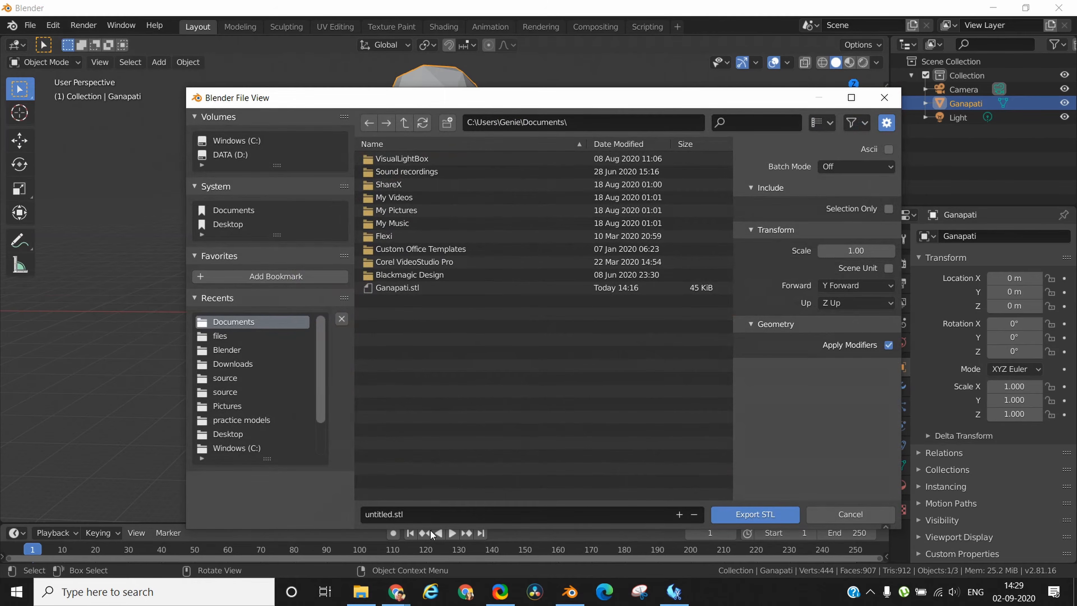
{"action": "left_click", "coordinate": [423, 515]}
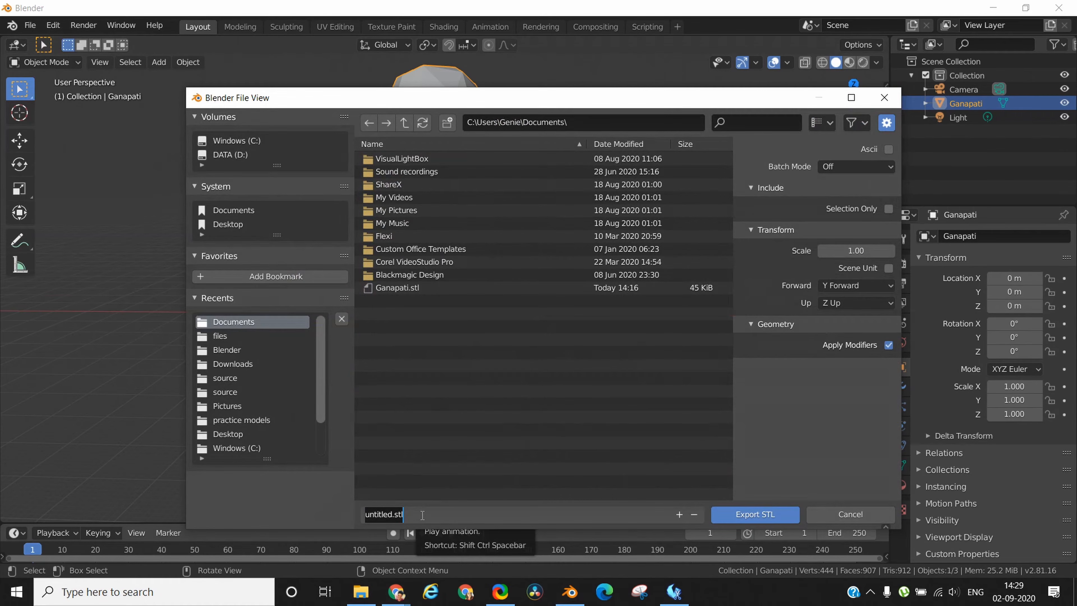
{"action": "type", "text": "Ganesha"}
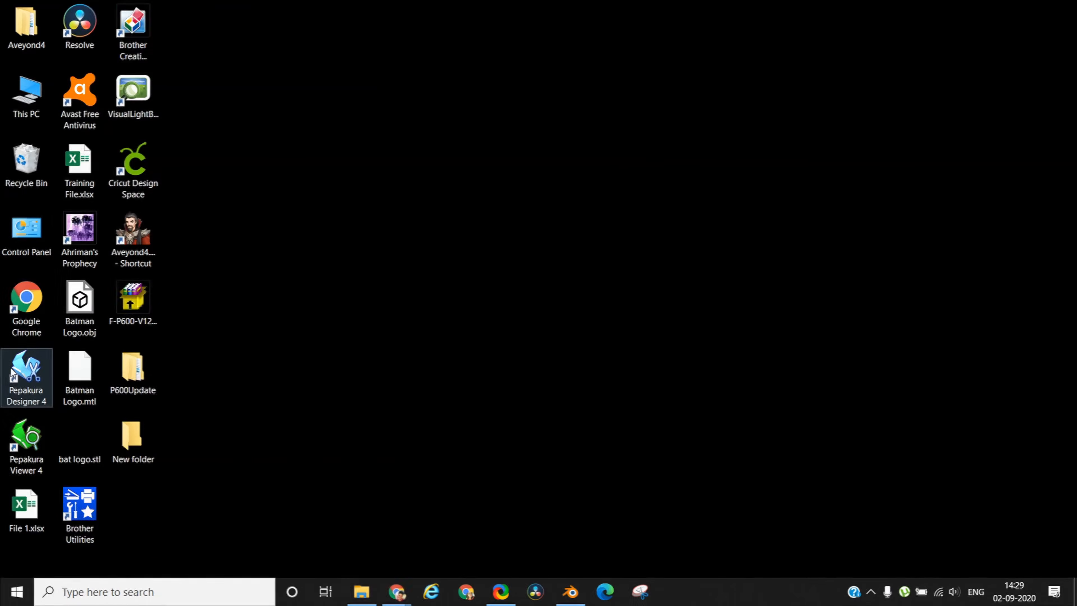
Switch to Pepakura Designer 4, decline the update and maximise its window.
{"action": "double_click", "coordinate": [12, 371]}
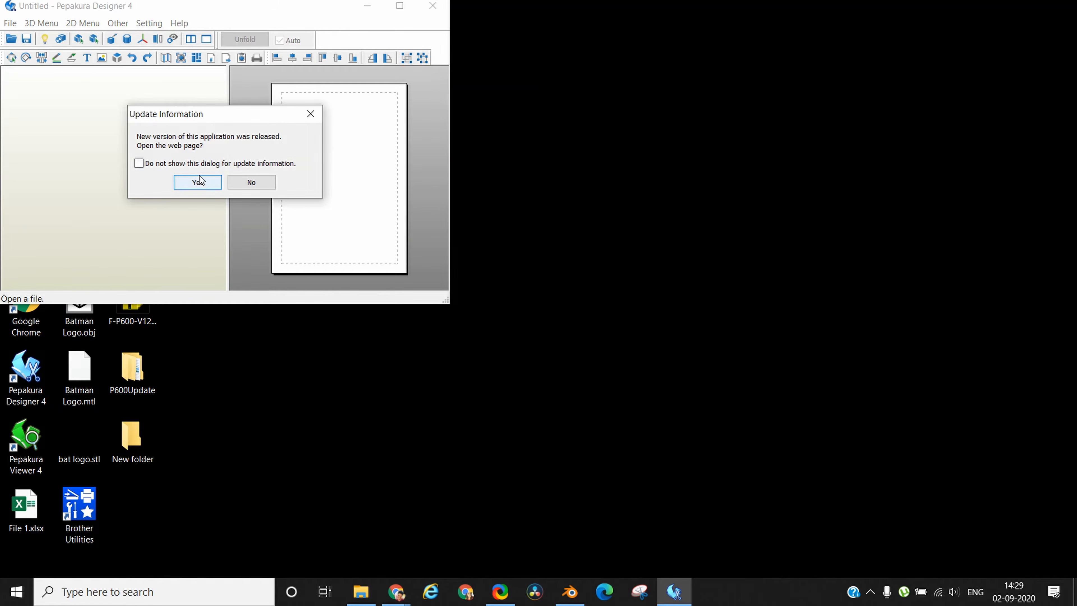
{"action": "left_click", "coordinate": [251, 182]}
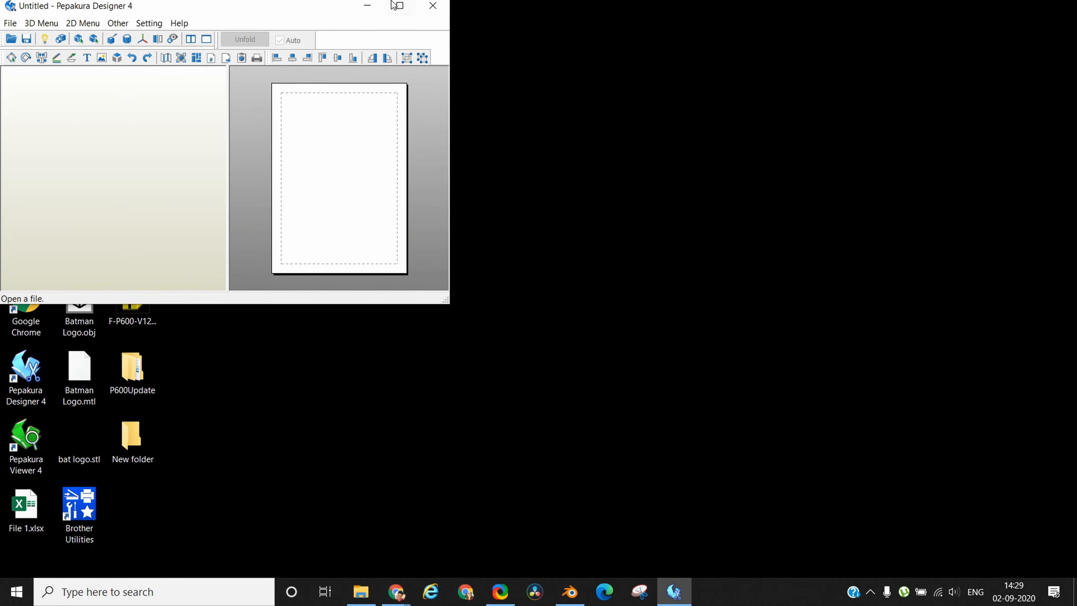
{"action": "left_click", "coordinate": [400, 5]}
Open the Ganesha STL file with format auto detection and accept the data normalization.
{"action": "left_click", "coordinate": [10, 23]}
{"action": "left_click", "coordinate": [17, 37]}
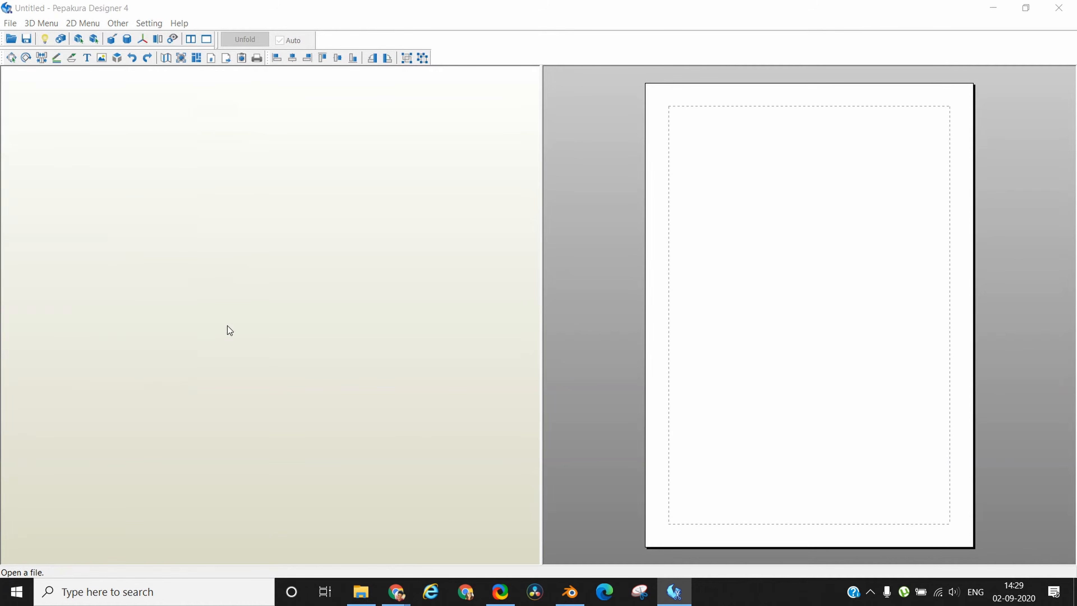
{"action": "left_click", "coordinate": [165, 249]}
{"action": "left_click", "coordinate": [415, 349]}
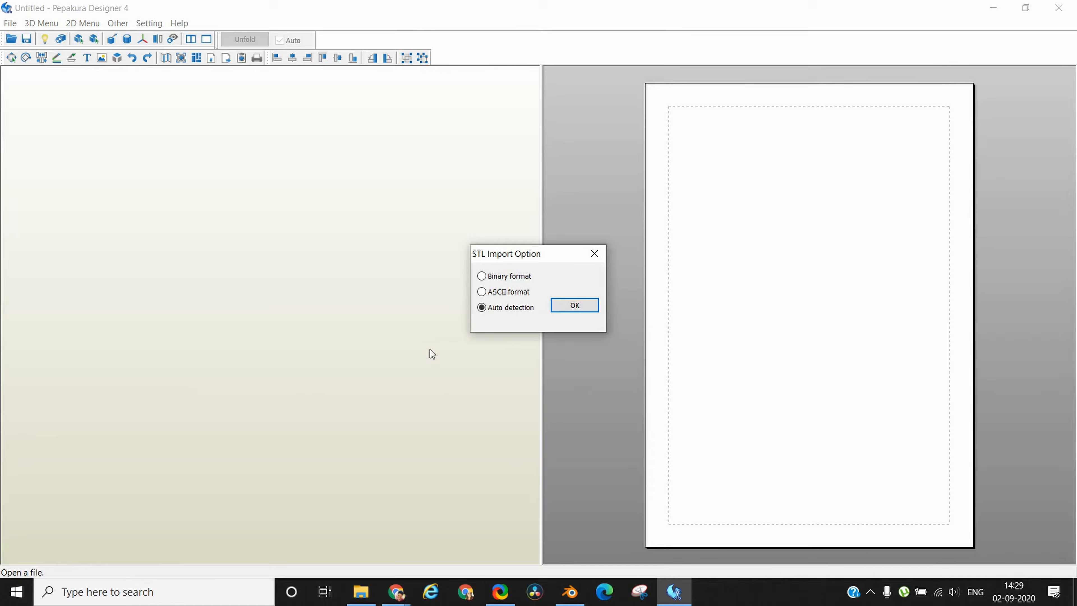
{"action": "left_click", "coordinate": [579, 305]}
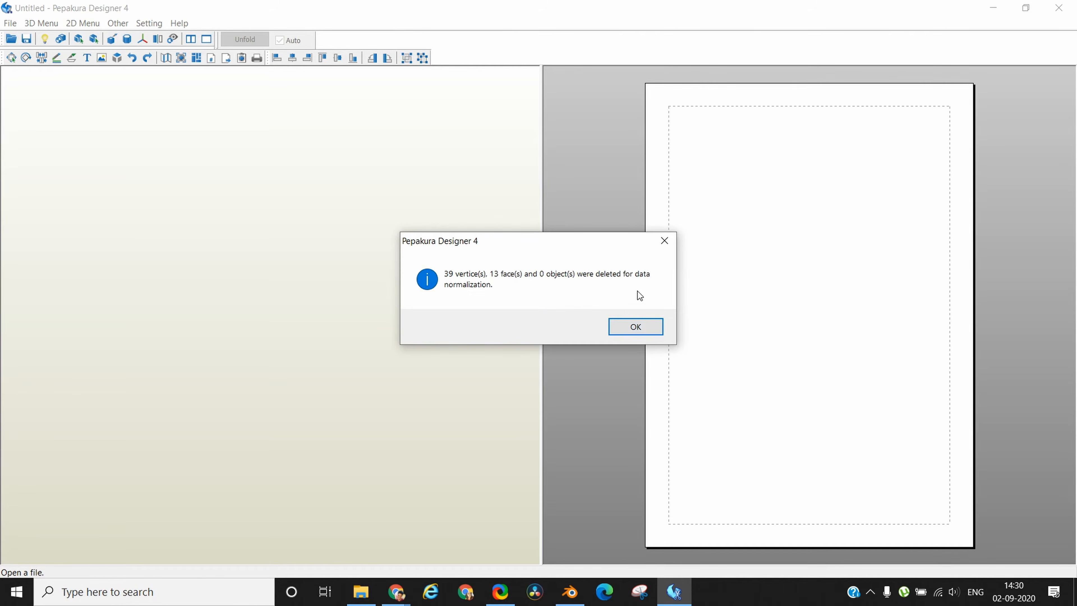
{"action": "left_click", "coordinate": [643, 329]}
{"action": "left_click", "coordinate": [536, 318]}
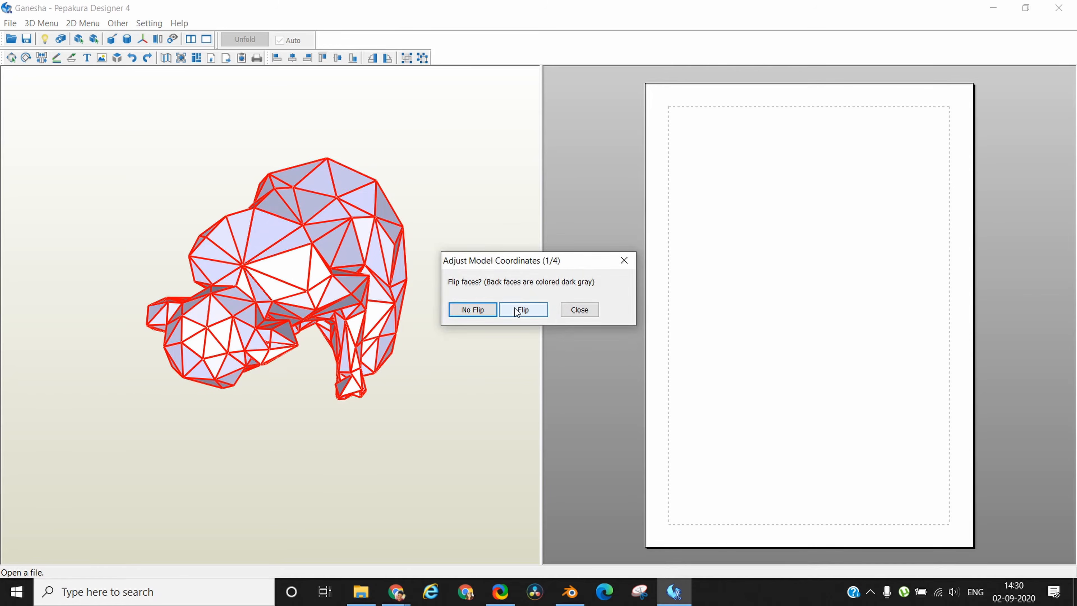
Adjust the model coordinates with no face flip, yellow as the front, the bottom unchanged and no inversion.
{"action": "left_click", "coordinate": [482, 307]}
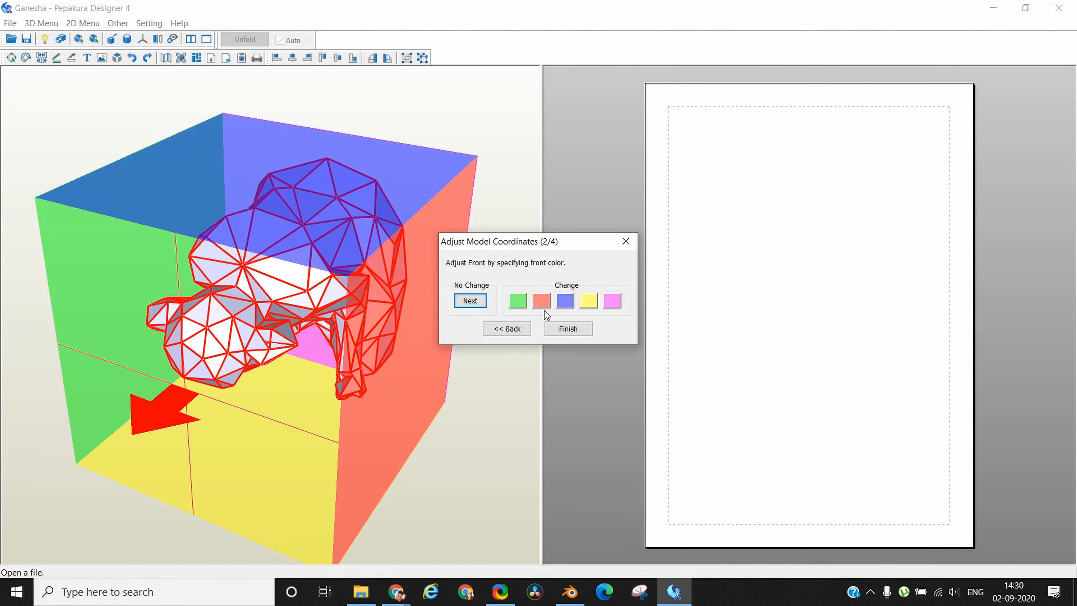
{"action": "left_click", "coordinate": [589, 302]}
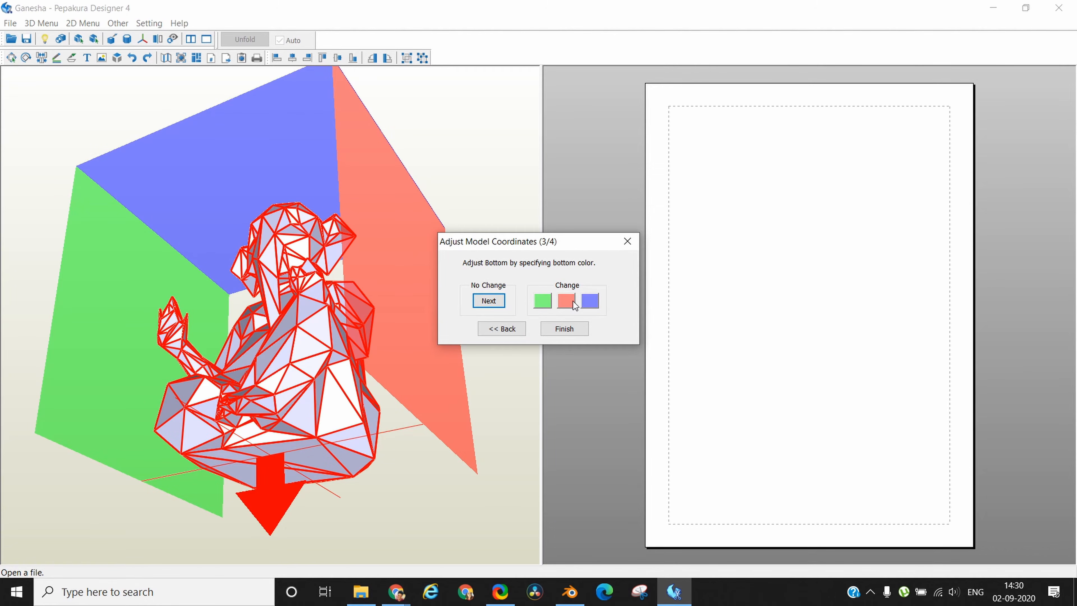
{"action": "left_click", "coordinate": [489, 300]}
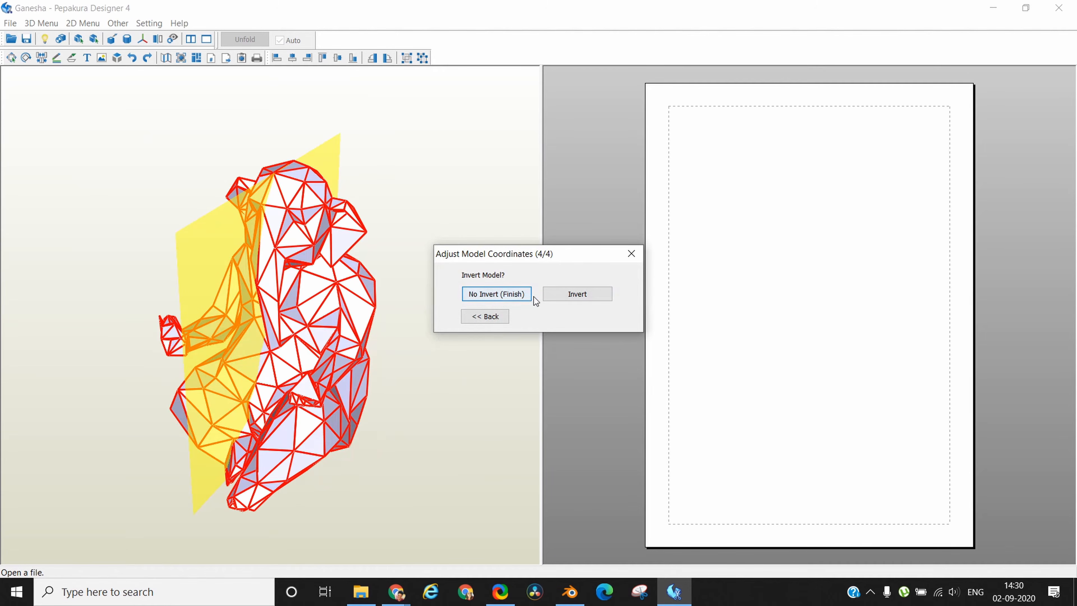
{"action": "left_click", "coordinate": [502, 299]}
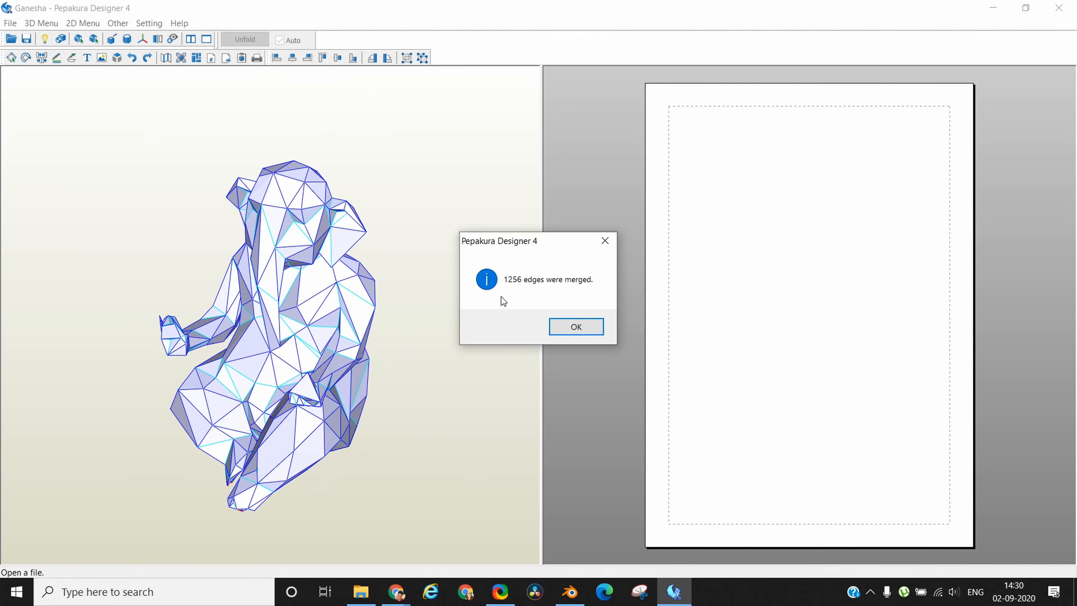
Scale the model to a height of 1000 mm and unfold it into pattern parts.
{"action": "left_click", "coordinate": [583, 329]}
{"action": "double_click", "coordinate": [510, 246]}
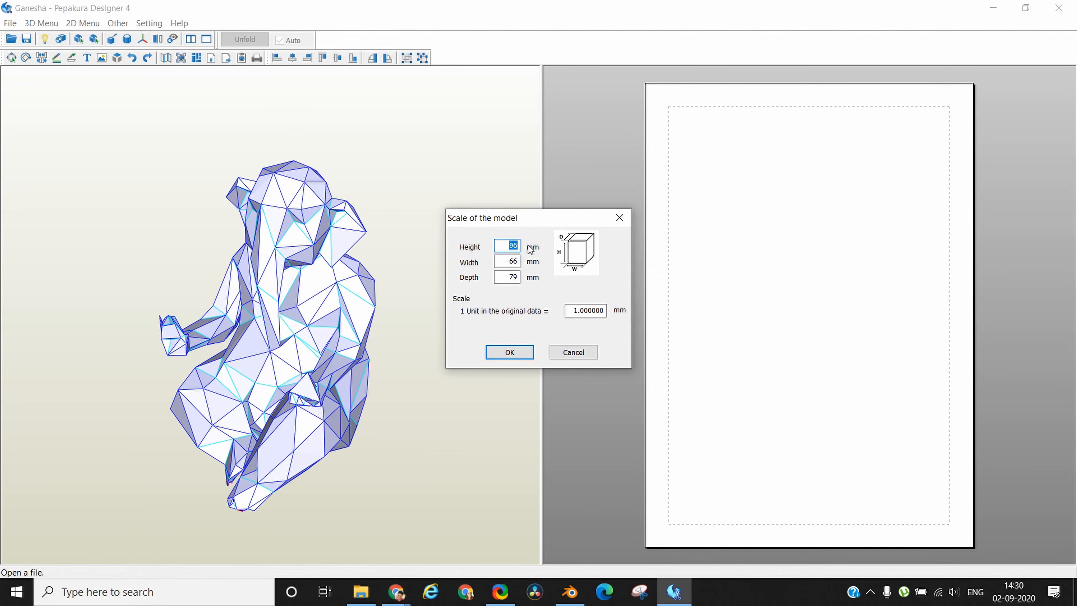
{"action": "type", "text": "1000"}
{"action": "left_click", "coordinate": [510, 352]}
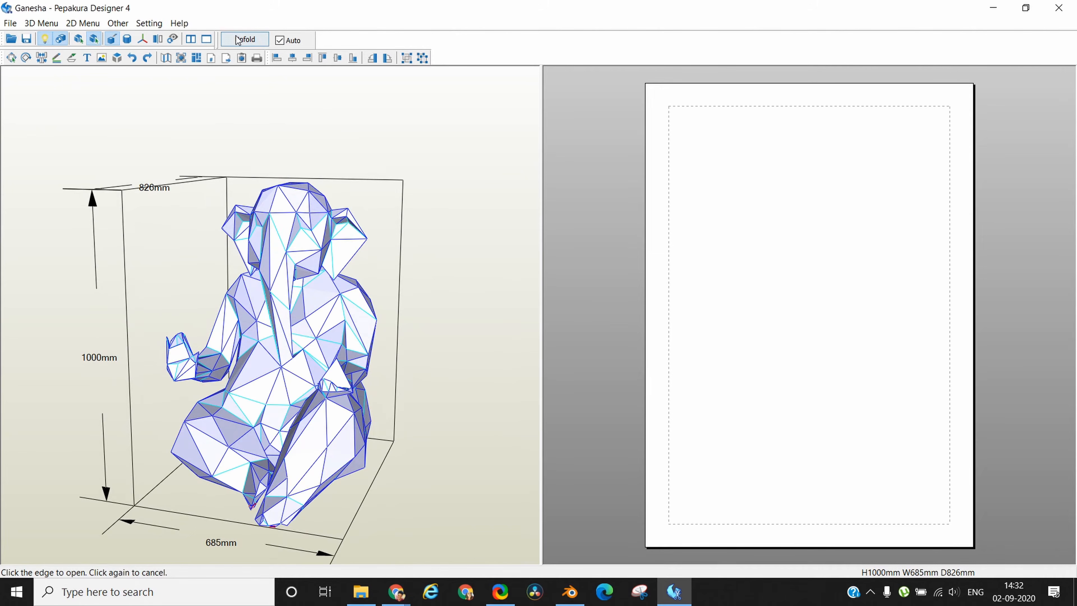
{"action": "left_click", "coordinate": [238, 41]}
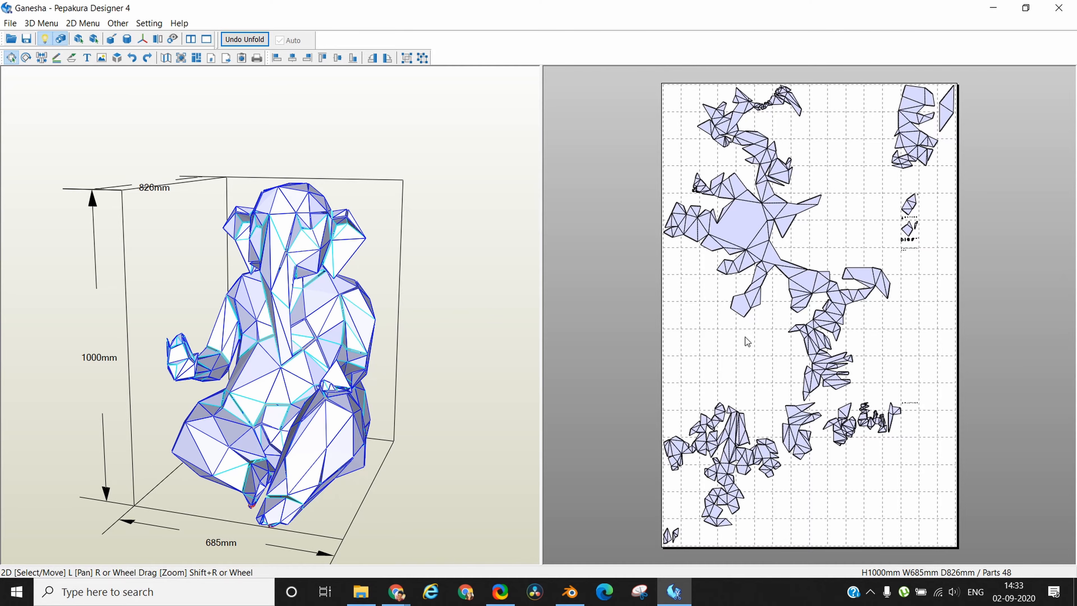
Examine the unfolded parts layout and the cut edges around the head of the 3D model.
{"action": "scroll", "coordinate": [747, 341], "scroll_direction": "down", "scroll_amount": 1}
{"action": "scroll", "coordinate": [747, 342], "scroll_direction": "up", "scroll_amount": 3}
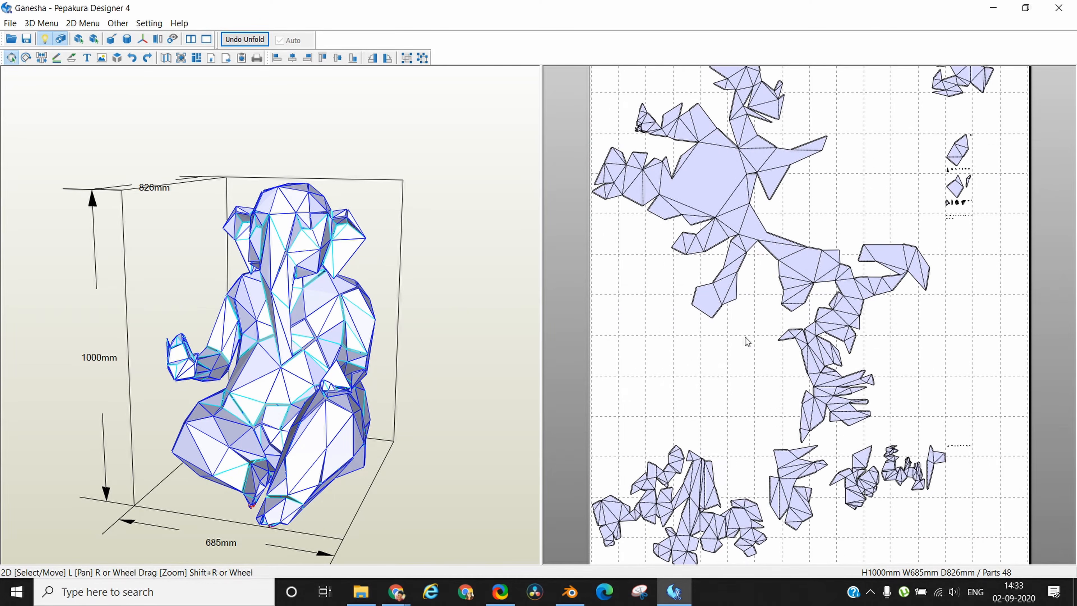
{"action": "scroll", "coordinate": [747, 342], "scroll_direction": "down", "scroll_amount": 3}
{"action": "left_click_drag", "start_coordinate": [404, 383], "coordinate": [582, 421]}
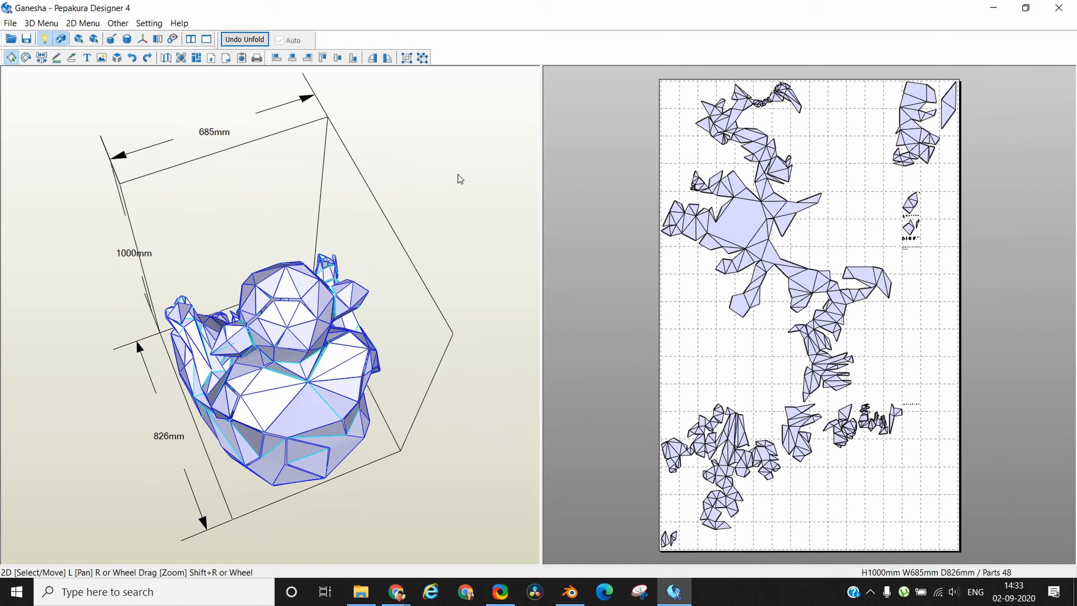
{"action": "scroll", "coordinate": [406, 160], "scroll_direction": "up", "scroll_amount": 5}
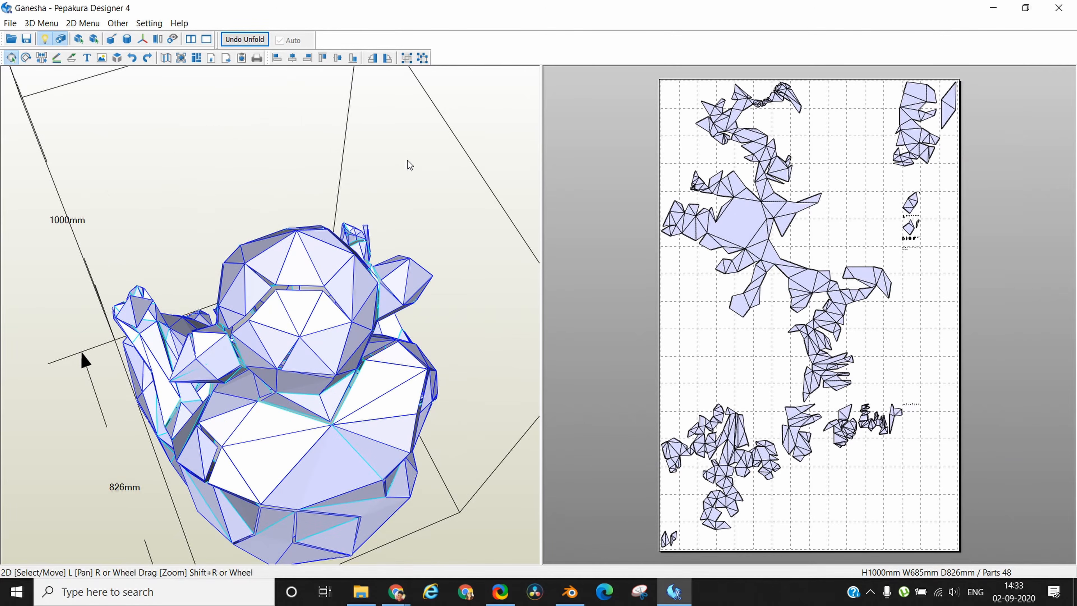
{"action": "scroll", "coordinate": [408, 161], "scroll_direction": "up", "scroll_amount": 3}
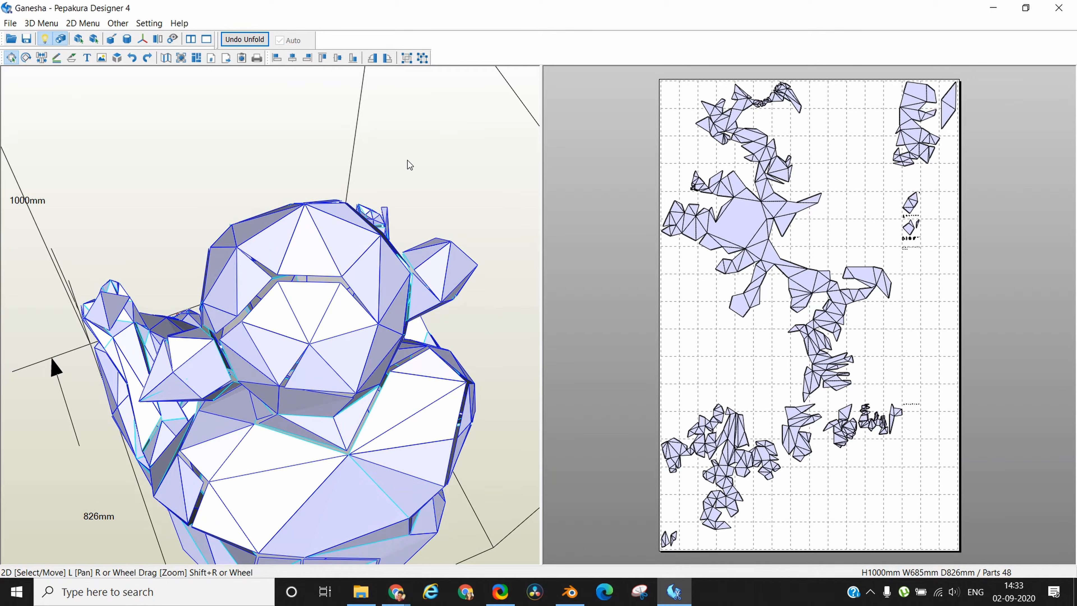
{"action": "scroll", "coordinate": [408, 161], "scroll_direction": "down", "scroll_amount": 1}
Use the join/disjoin edge tool to regroup the faces around the top of the head into new pattern parts.
{"action": "left_click", "coordinate": [41, 58]}
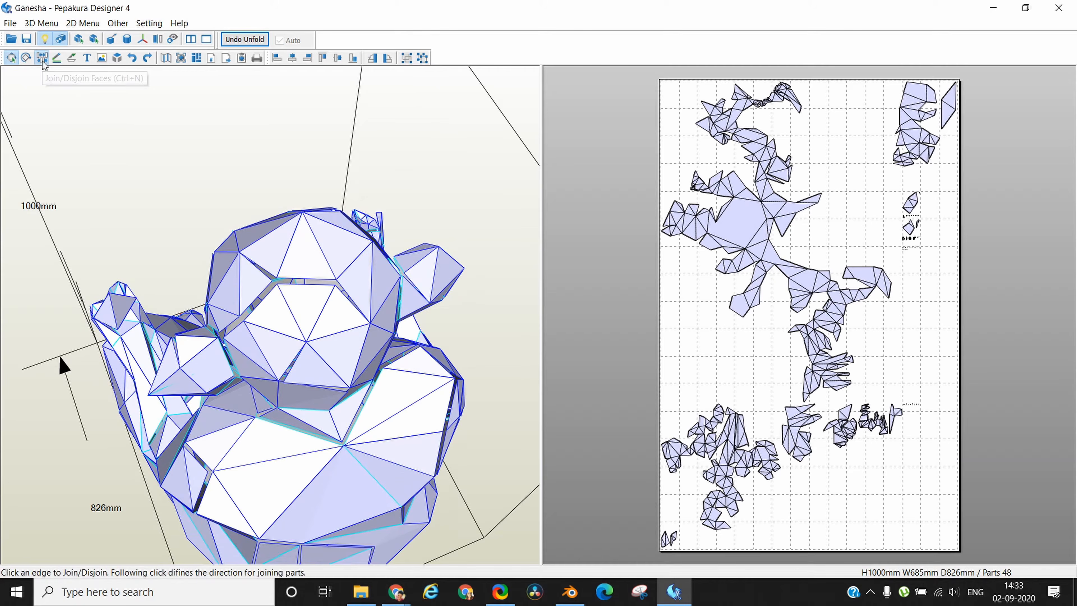
{"action": "left_click", "coordinate": [264, 345]}
{"action": "left_click", "coordinate": [265, 345]}
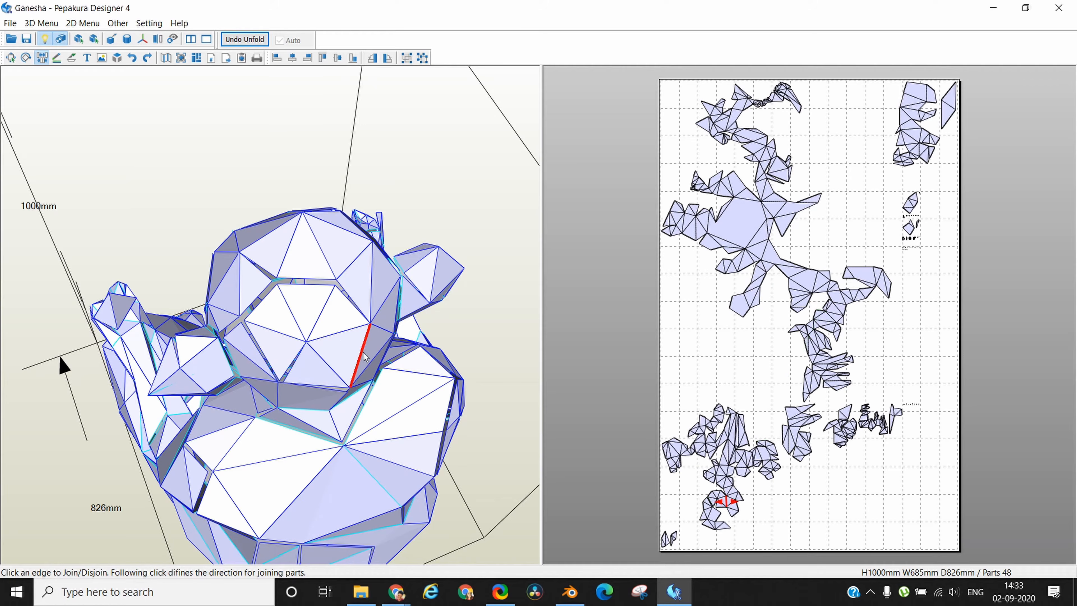
{"action": "left_click", "coordinate": [232, 331]}
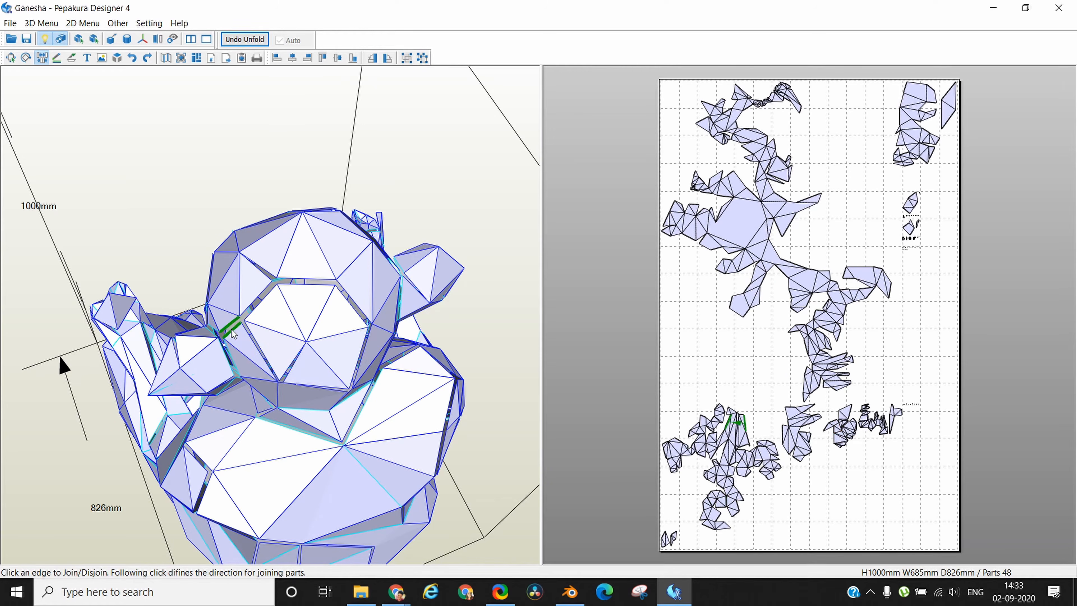
{"action": "left_click", "coordinate": [233, 330]}
{"action": "left_click", "coordinate": [262, 267]}
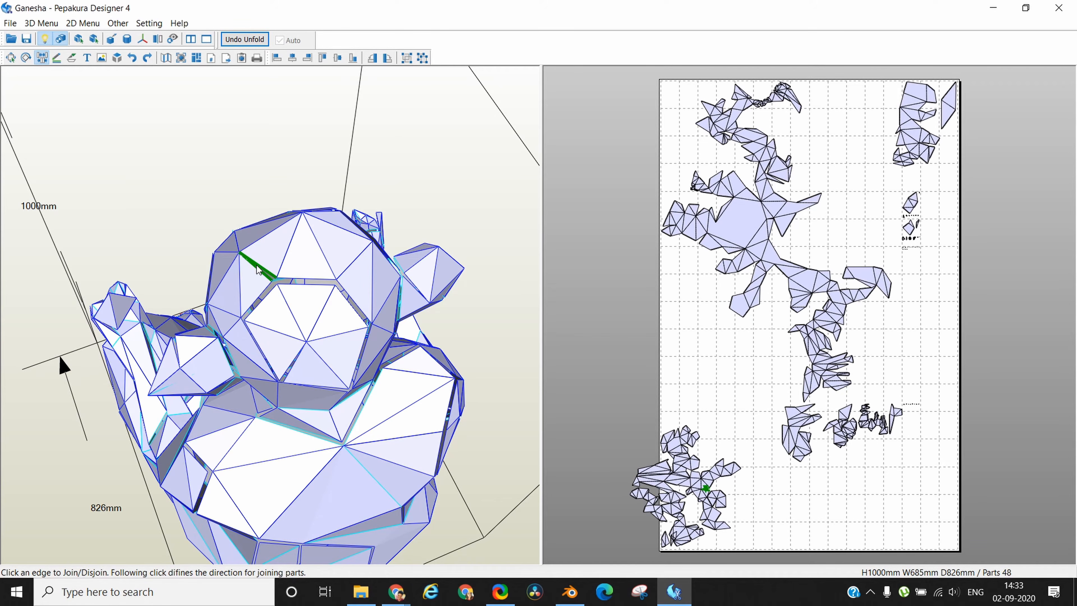
{"action": "left_click", "coordinate": [258, 268]}
{"action": "left_click", "coordinate": [394, 289]}
{"action": "left_click", "coordinate": [394, 289]}
Join and disjoin edges around the side of the head, the neck and the back to regroup their pattern parts.
{"action": "right_click_drag", "start_coordinate": [471, 266], "coordinate": [418, 261]}
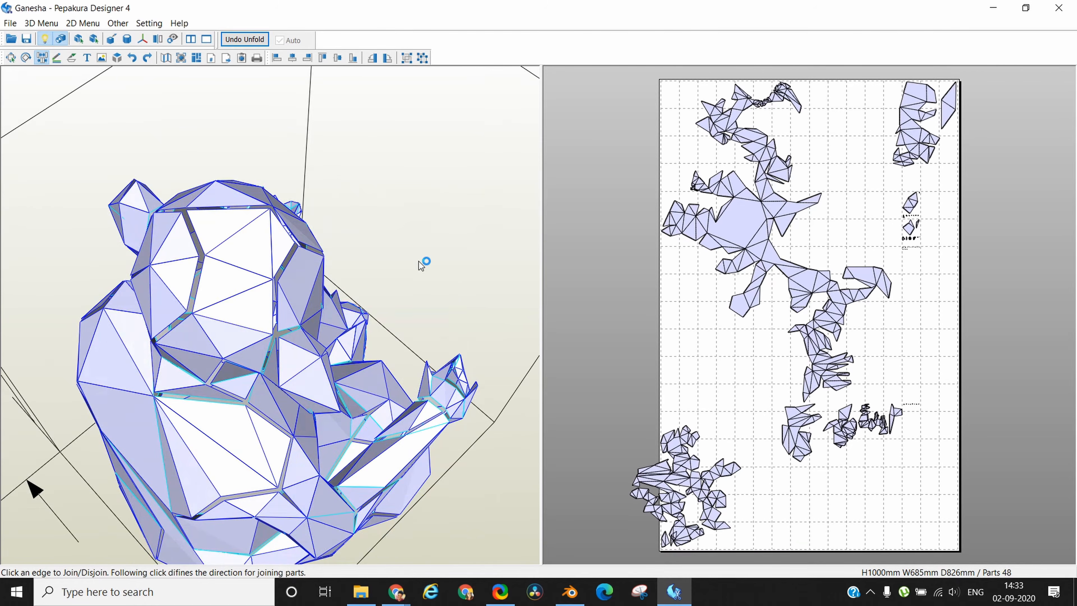
{"action": "left_click", "coordinate": [241, 321]}
{"action": "right_click_drag", "start_coordinate": [431, 237], "coordinate": [403, 237]}
{"action": "right_click_drag", "start_coordinate": [261, 148], "coordinate": [377, 303]}
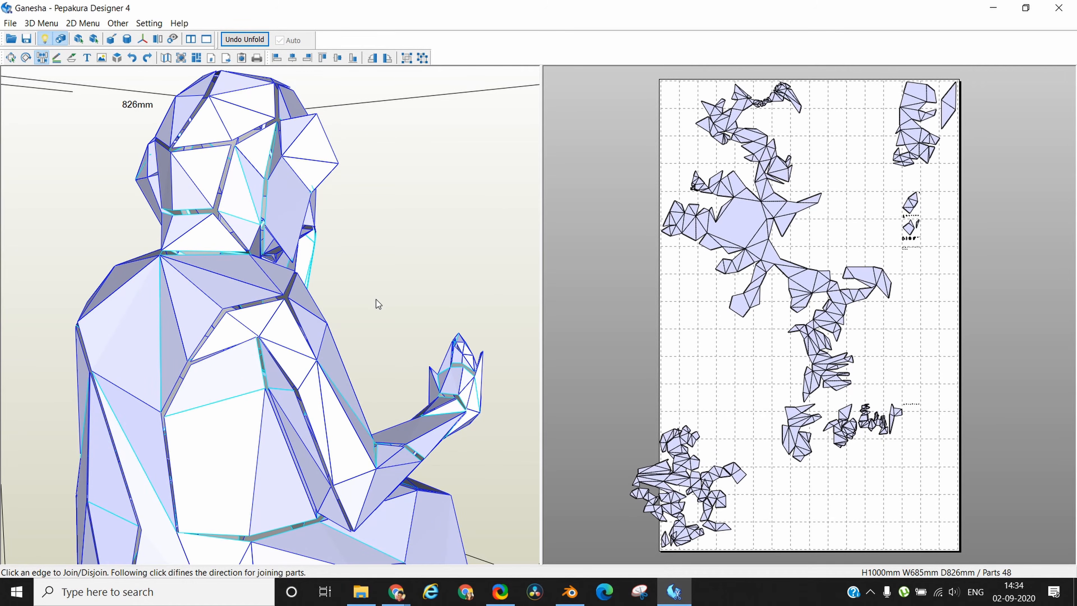
{"action": "right_click_drag", "start_coordinate": [313, 168], "coordinate": [651, 245]}
{"action": "left_click", "coordinate": [218, 225]}
{"action": "left_click", "coordinate": [250, 311]}
{"action": "right_click_drag", "start_coordinate": [254, 337], "coordinate": [278, 403]}
{"action": "left_click", "coordinate": [278, 402]}
{"action": "left_click", "coordinate": [271, 495]}
{"action": "right_click_drag", "start_coordinate": [278, 475], "coordinate": [297, 381]}
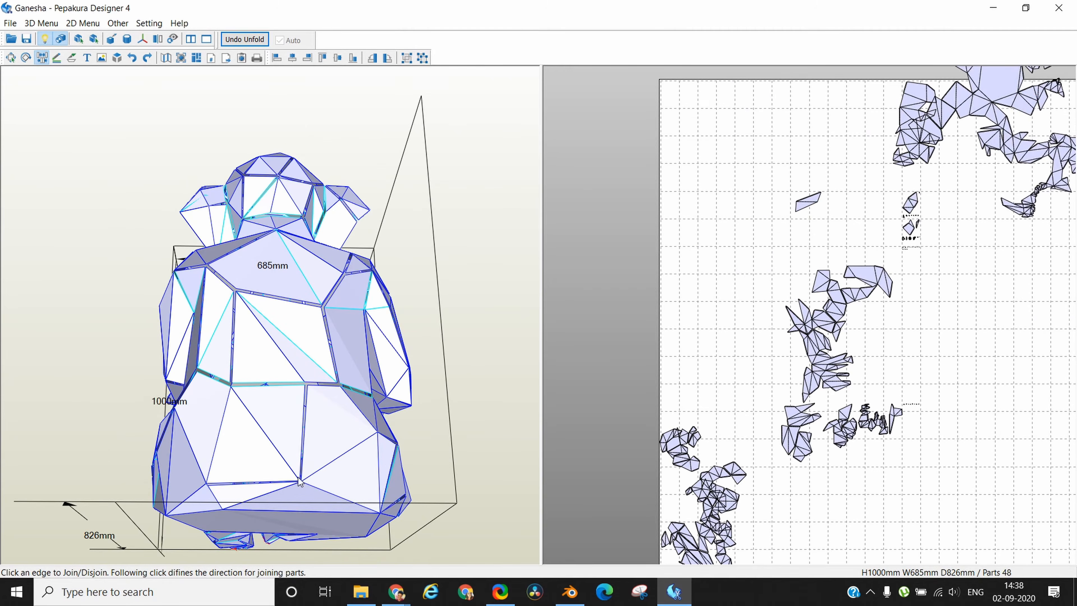
Join and disjoin edges across the lower body and belly, including those below the trunk.
{"action": "right_click_drag", "start_coordinate": [229, 458], "coordinate": [314, 450]}
{"action": "right_click_drag", "start_coordinate": [190, 445], "coordinate": [348, 216]}
{"action": "right_click_drag", "start_coordinate": [223, 415], "coordinate": [336, 444]}
{"action": "right_click_drag", "start_coordinate": [239, 466], "coordinate": [370, 464]}
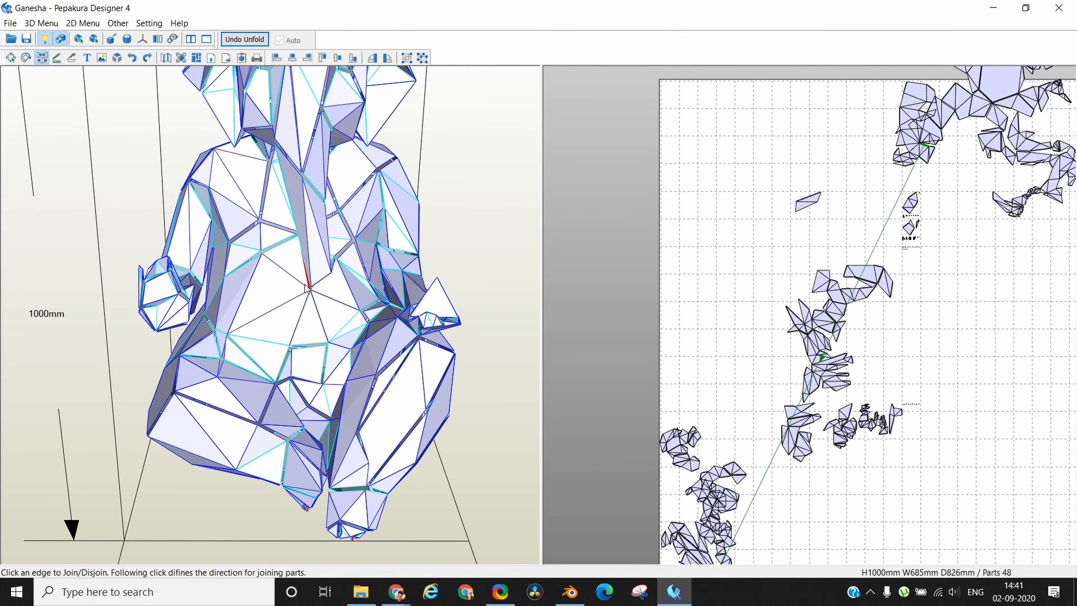
{"action": "right_click_drag", "start_coordinate": [312, 282], "coordinate": [296, 323]}
{"action": "right_click_drag", "start_coordinate": [490, 296], "coordinate": [533, 293]}
Select the large cluster of body parts in the pattern layout and move it down inside the page area.
{"action": "right_click_drag", "start_coordinate": [207, 249], "coordinate": [1065, 315]}
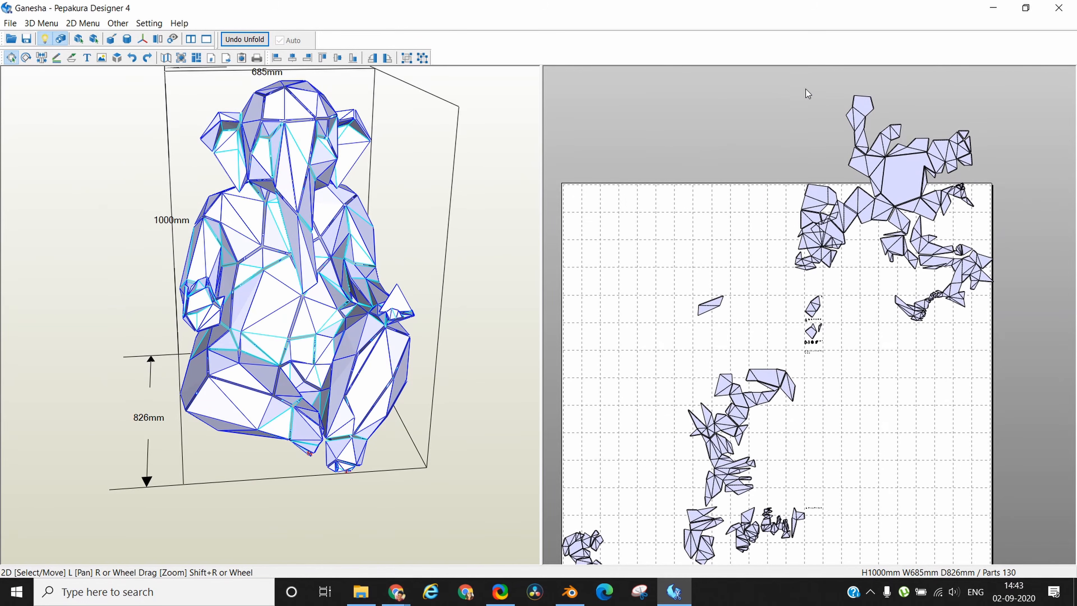
{"action": "left_click_drag", "start_coordinate": [777, 96], "coordinate": [1026, 399]}
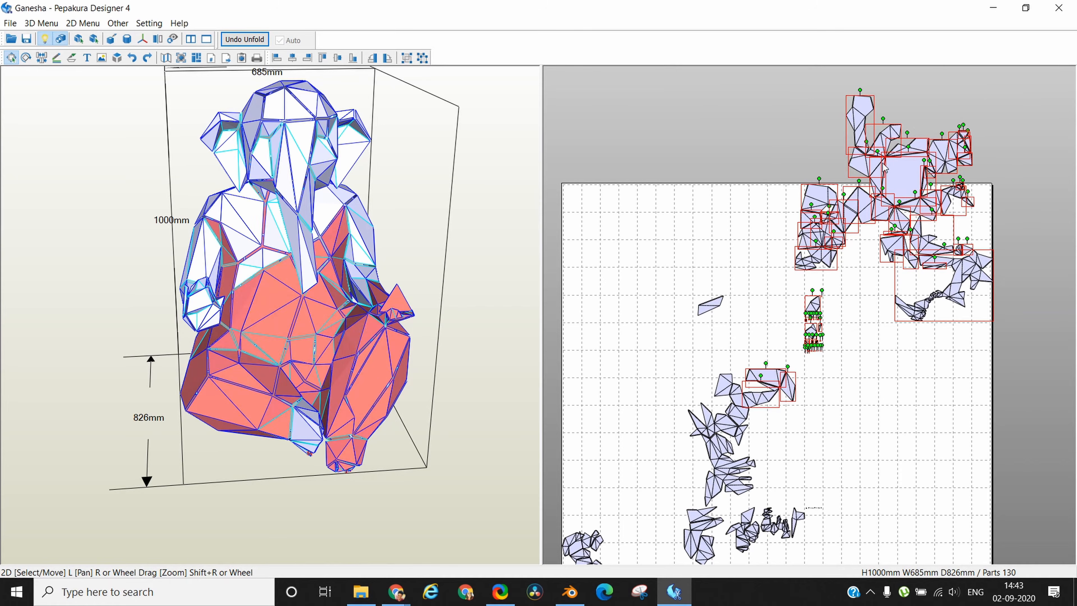
{"action": "left_click_drag", "start_coordinate": [895, 190], "coordinate": [912, 357]}
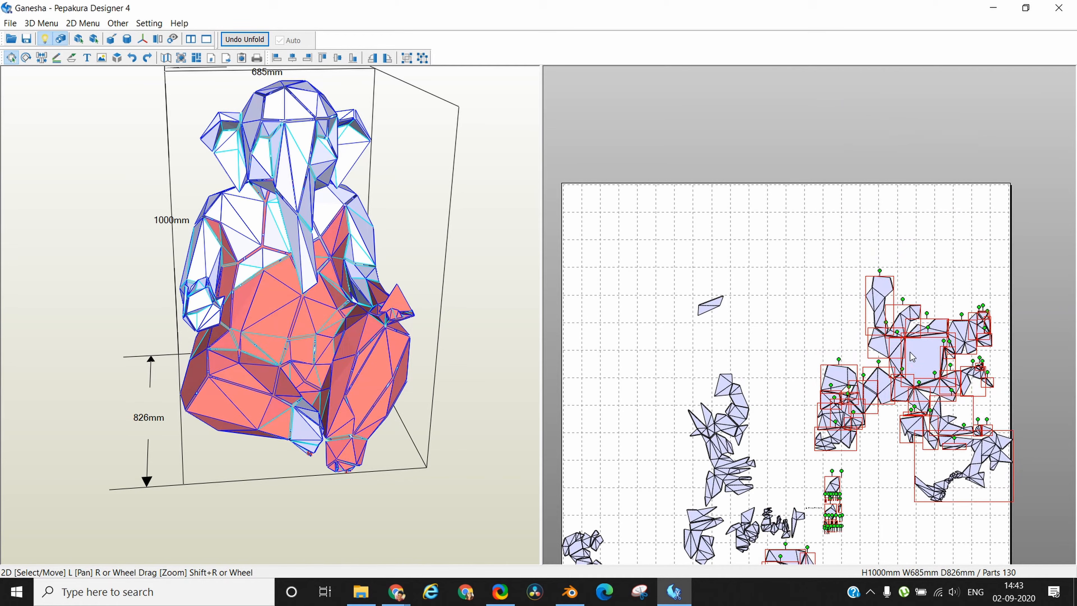
{"action": "left_click", "coordinate": [631, 250]}
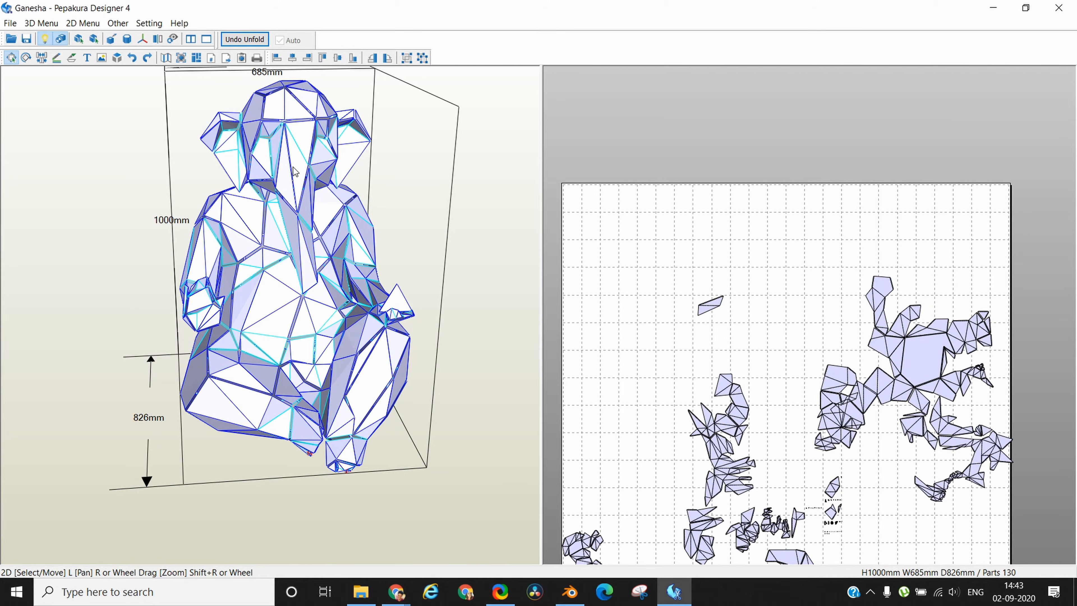
Pick the part at the top of the head on the 3D model and move it to an empty area of the layout.
{"action": "left_click", "coordinate": [274, 92]}
{"action": "right_click_drag", "start_coordinate": [793, 346], "coordinate": [851, 205]}
{"action": "left_click_drag", "start_coordinate": [663, 433], "coordinate": [675, 149]}
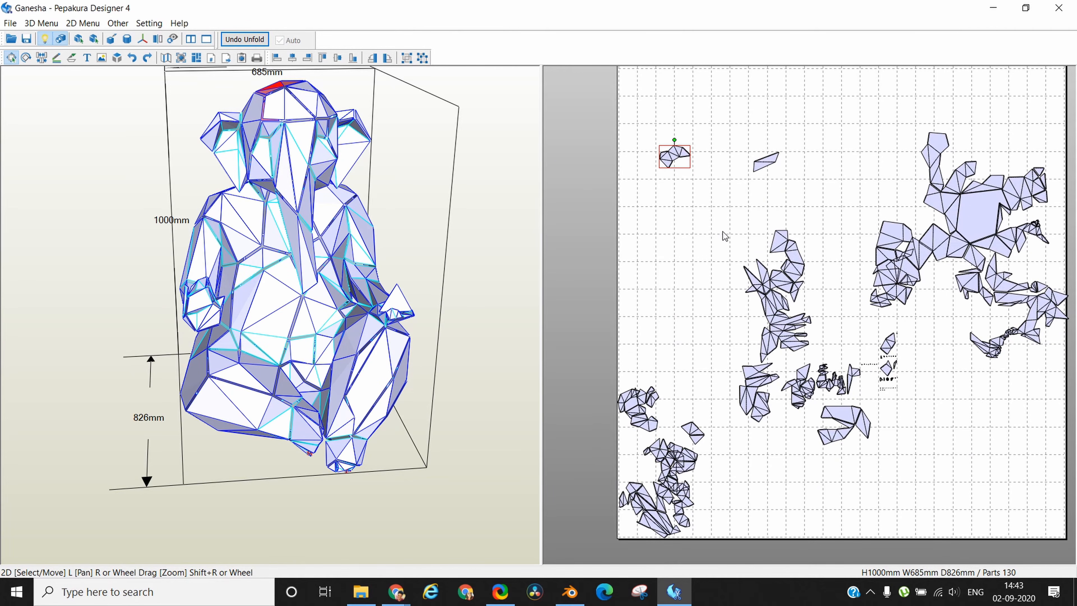
Move the selected head-top part to the outer edge of the first page of the layout.
{"action": "scroll", "coordinate": [724, 234], "scroll_direction": "down", "scroll_amount": 2}
{"action": "scroll", "coordinate": [724, 235], "scroll_direction": "up", "scroll_amount": 5}
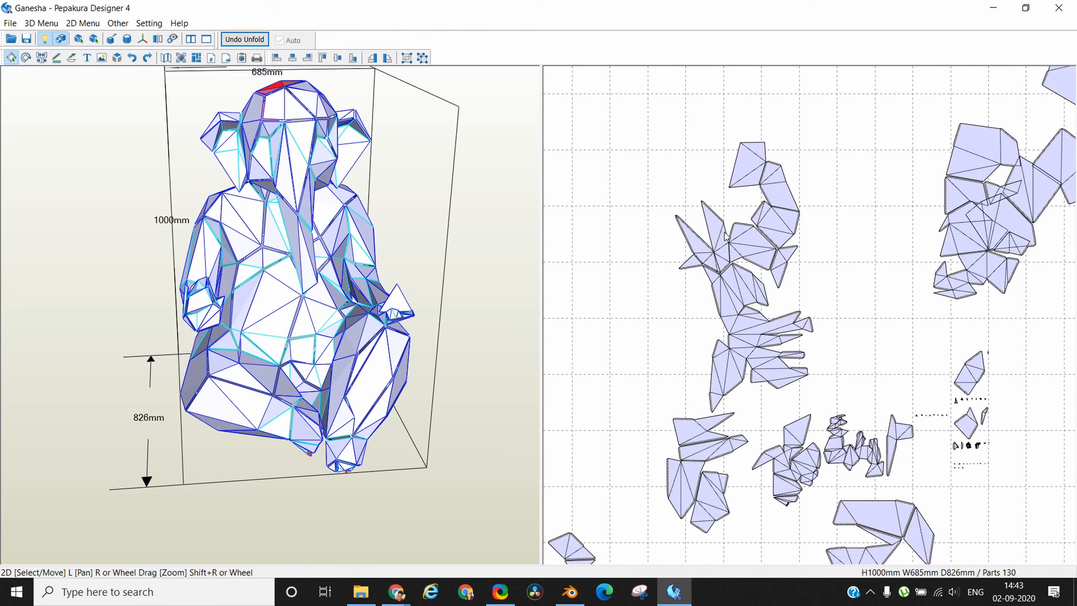
{"action": "middle_click_drag", "start_coordinate": [627, 121], "coordinate": [940, 604]}
{"action": "scroll", "coordinate": [851, 209], "scroll_direction": "up", "scroll_amount": 3}
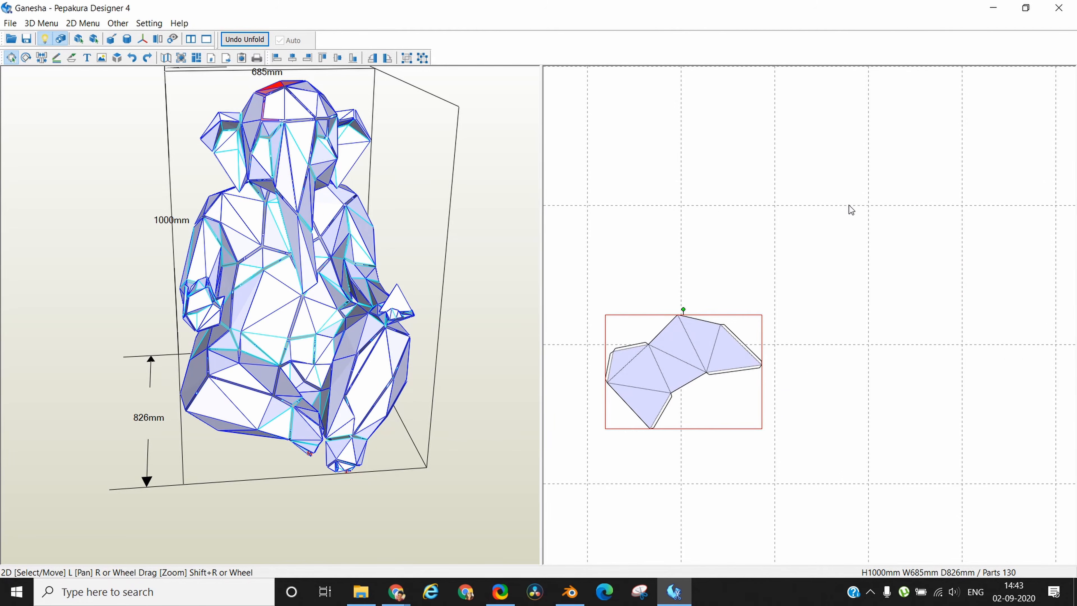
{"action": "middle_click_drag", "start_coordinate": [906, 436], "coordinate": [885, 359]}
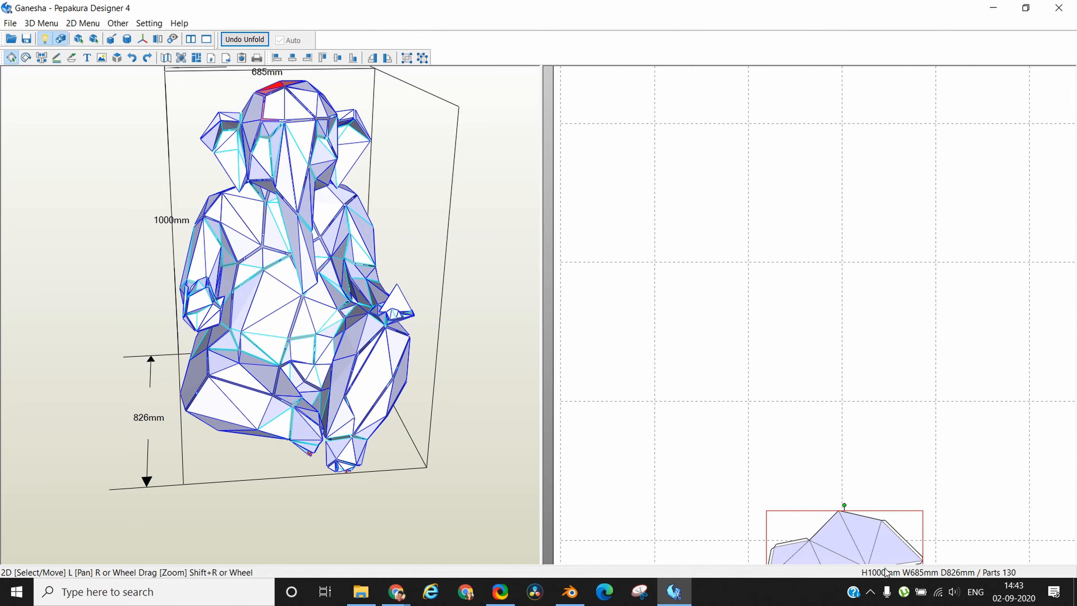
{"action": "left_click_drag", "start_coordinate": [845, 534], "coordinate": [644, 163]}
{"action": "right_click_drag", "start_coordinate": [909, 224], "coordinate": [956, 359]}
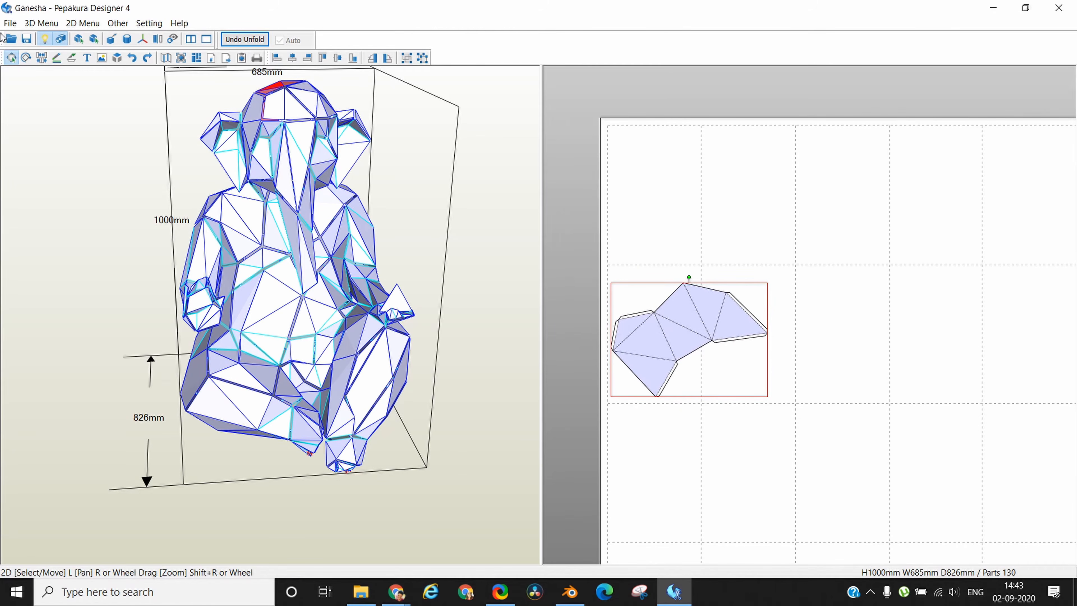
Choose a larger paper size in the Print and Paper settings and apply it to the pattern pages.
{"action": "left_click", "coordinate": [164, 26]}
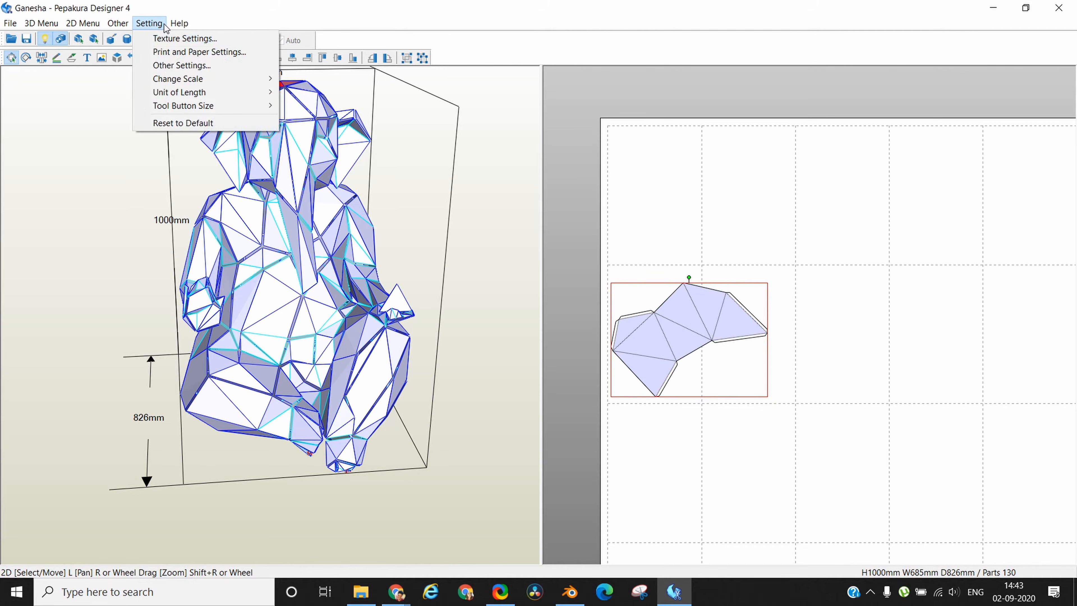
{"action": "left_click", "coordinate": [178, 54]}
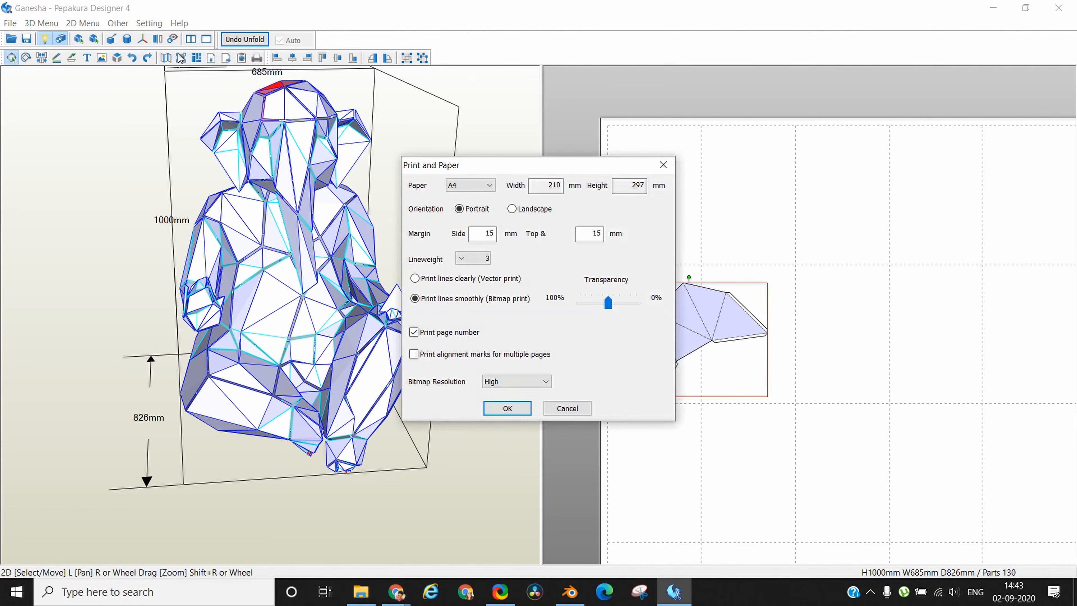
{"action": "left_click", "coordinate": [492, 186]}
{"action": "left_click", "coordinate": [471, 212]}
{"action": "left_click", "coordinate": [508, 408]}
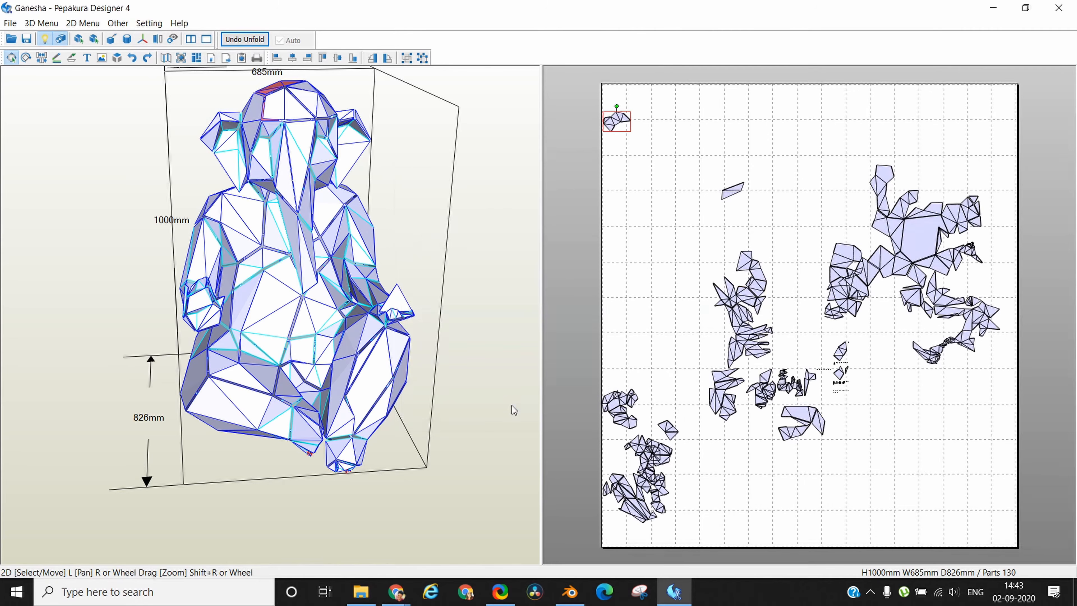
Rotate the head-top part upright and fit it into the upper corner of the first page.
{"action": "scroll", "coordinate": [658, 150], "scroll_direction": "up", "scroll_amount": 7}
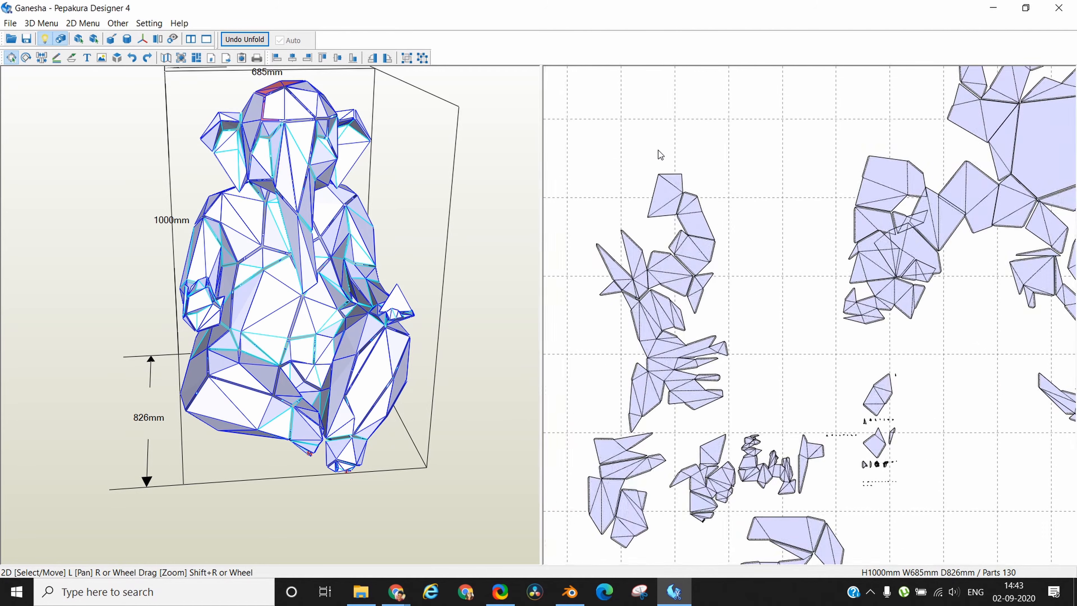
{"action": "middle_click_drag", "start_coordinate": [796, 123], "coordinate": [1030, 440]}
{"action": "middle_click_drag", "start_coordinate": [745, 220], "coordinate": [780, 306]}
{"action": "scroll", "coordinate": [783, 311], "scroll_direction": "up", "scroll_amount": 2}
{"action": "scroll", "coordinate": [620, 317], "scroll_direction": "up", "scroll_amount": 1}
{"action": "middle_click_drag", "start_coordinate": [620, 317], "coordinate": [848, 407]}
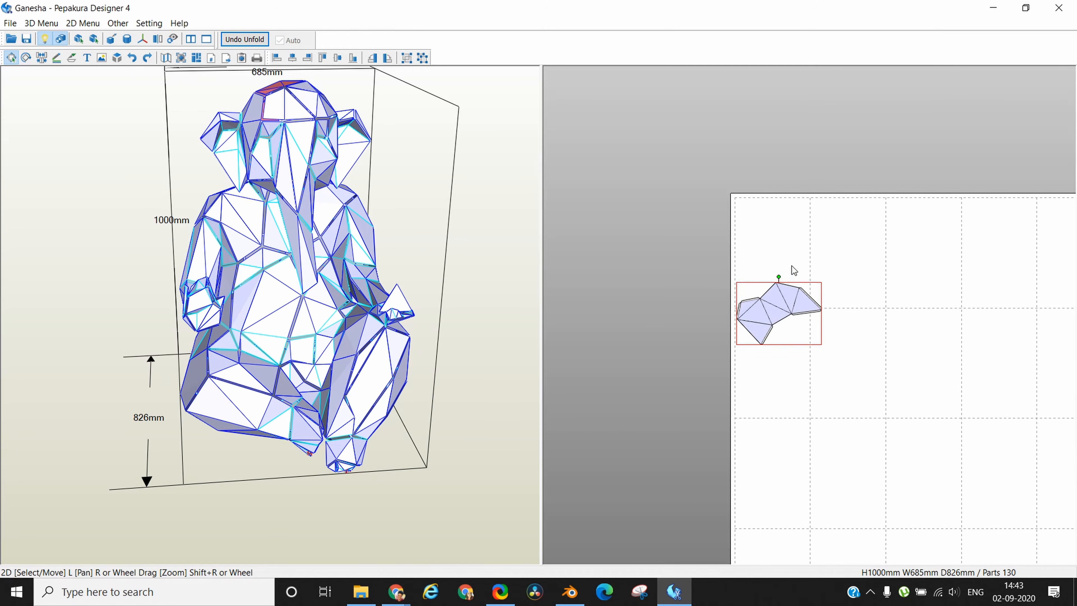
{"action": "left_click_drag", "start_coordinate": [791, 296], "coordinate": [783, 246]}
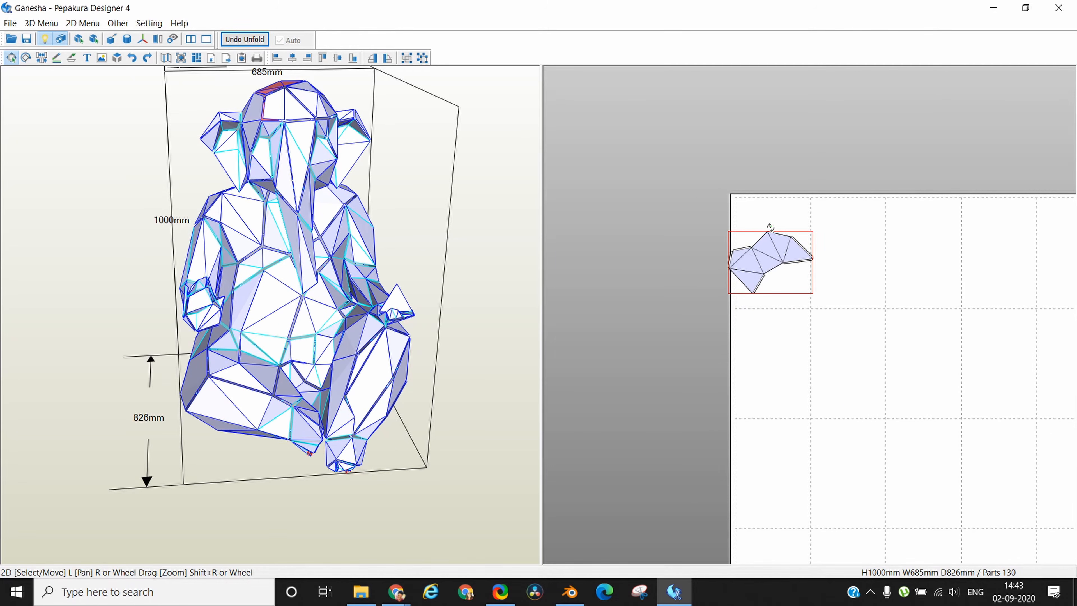
{"action": "left_click_drag", "start_coordinate": [774, 226], "coordinate": [692, 223]}
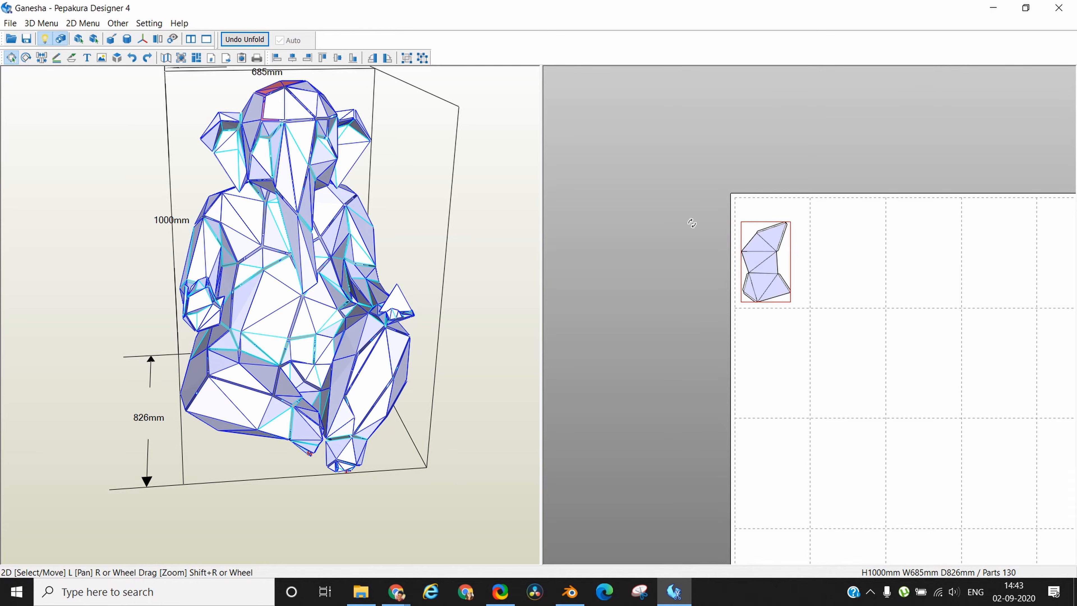
{"action": "left_click_drag", "start_coordinate": [767, 263], "coordinate": [766, 239]}
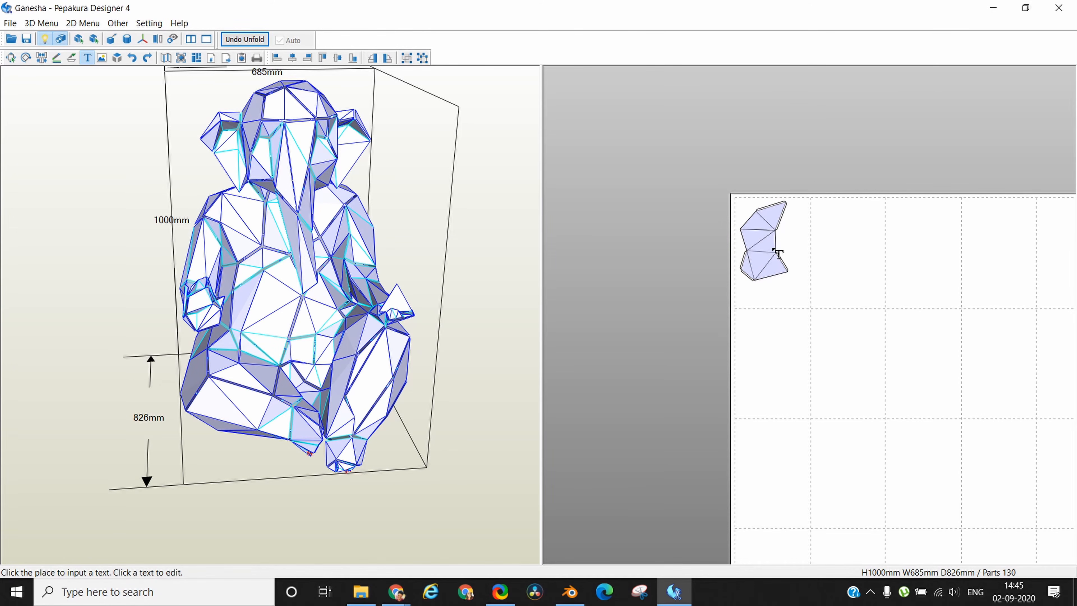
Turn off the part colouring and add the text label 1 inside the head-top part.
{"action": "left_click", "coordinate": [64, 39]}
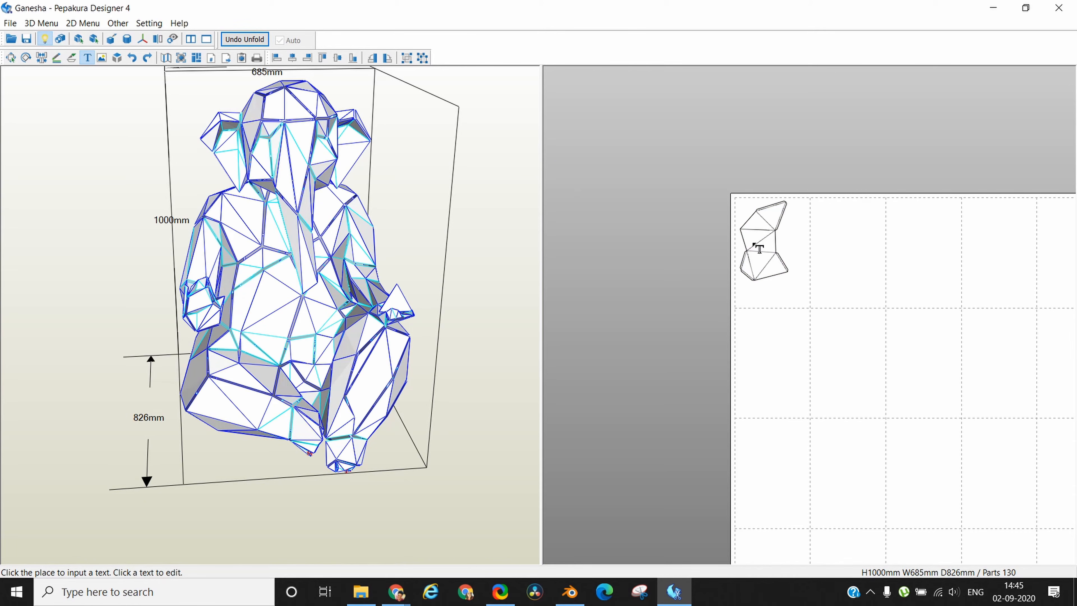
{"action": "scroll", "coordinate": [782, 268], "scroll_direction": "up", "scroll_amount": 5}
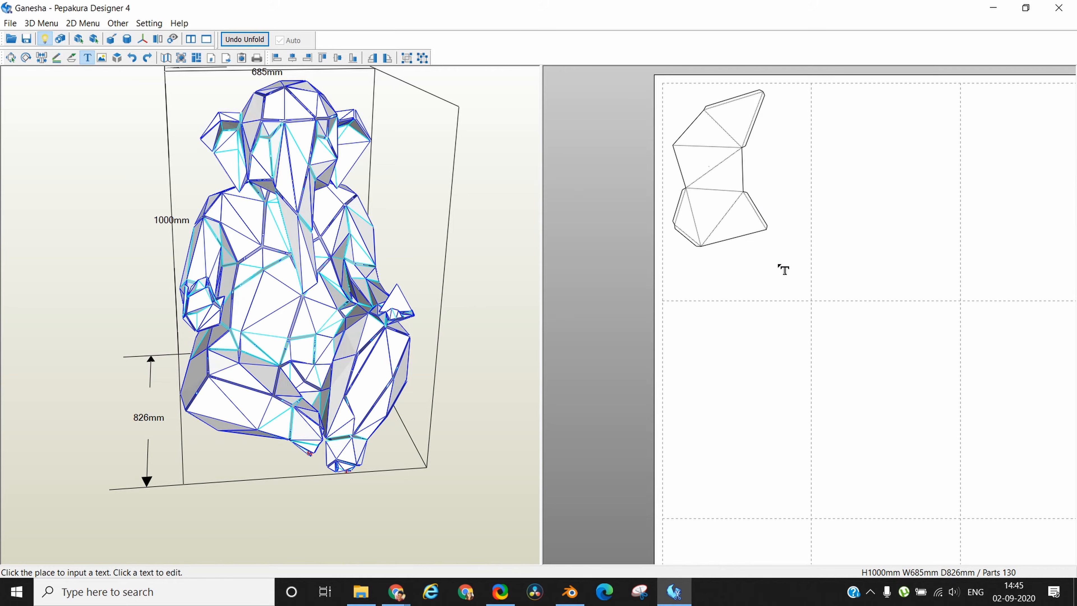
{"action": "scroll", "coordinate": [782, 267], "scroll_direction": "up", "scroll_amount": 3}
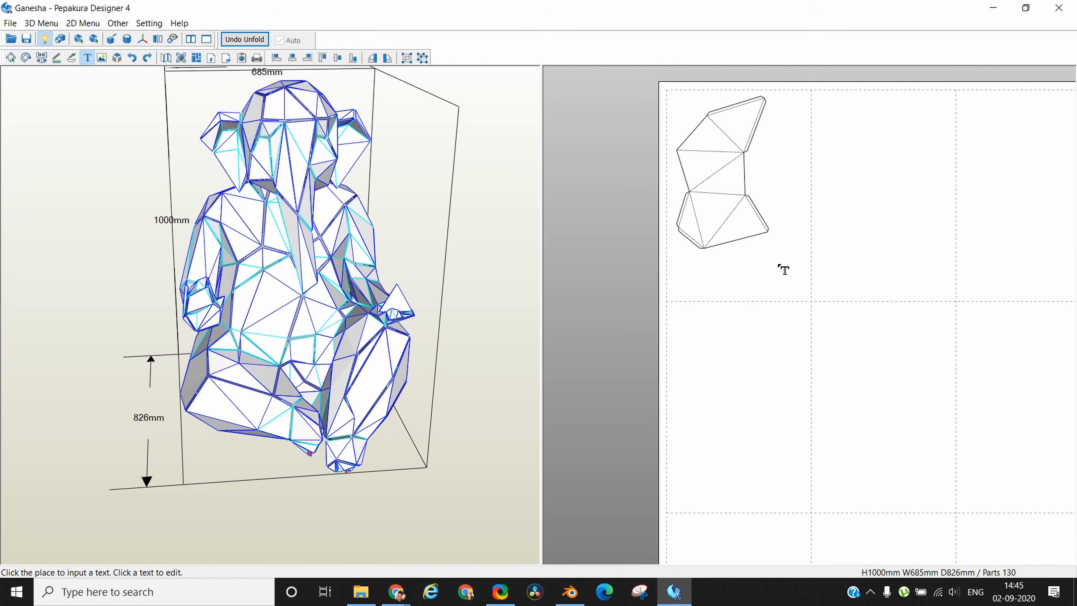
{"action": "middle_click_drag", "start_coordinate": [774, 235], "coordinate": [850, 420]}
{"action": "scroll", "coordinate": [851, 342], "scroll_direction": "up", "scroll_amount": 4}
{"action": "middle_click_drag", "start_coordinate": [854, 293], "coordinate": [946, 374]}
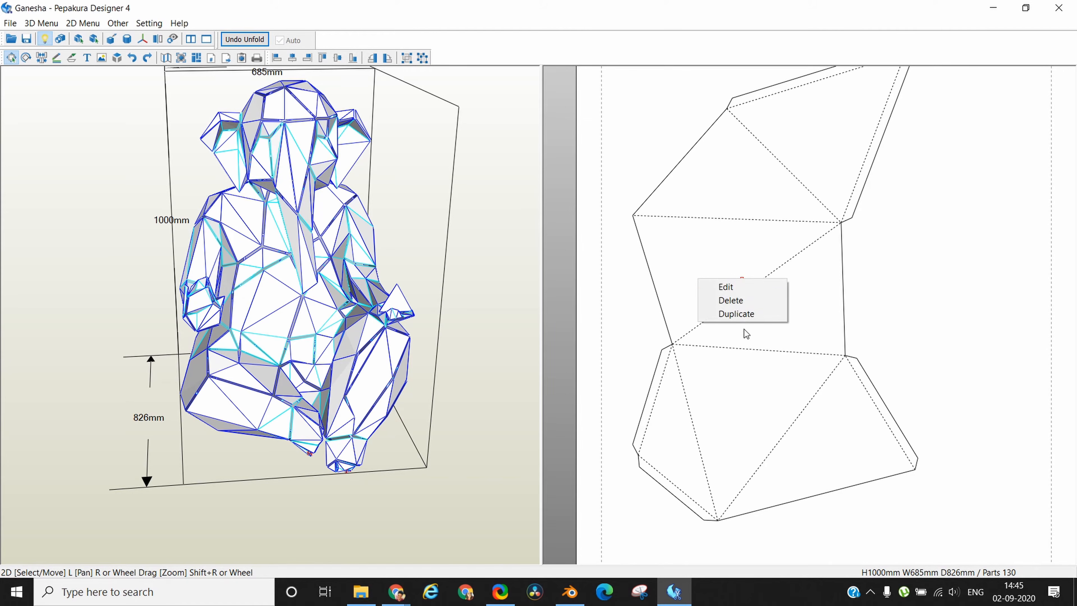
Set the text size of label 1 to 48 pt.
{"action": "left_click", "coordinate": [727, 286]}
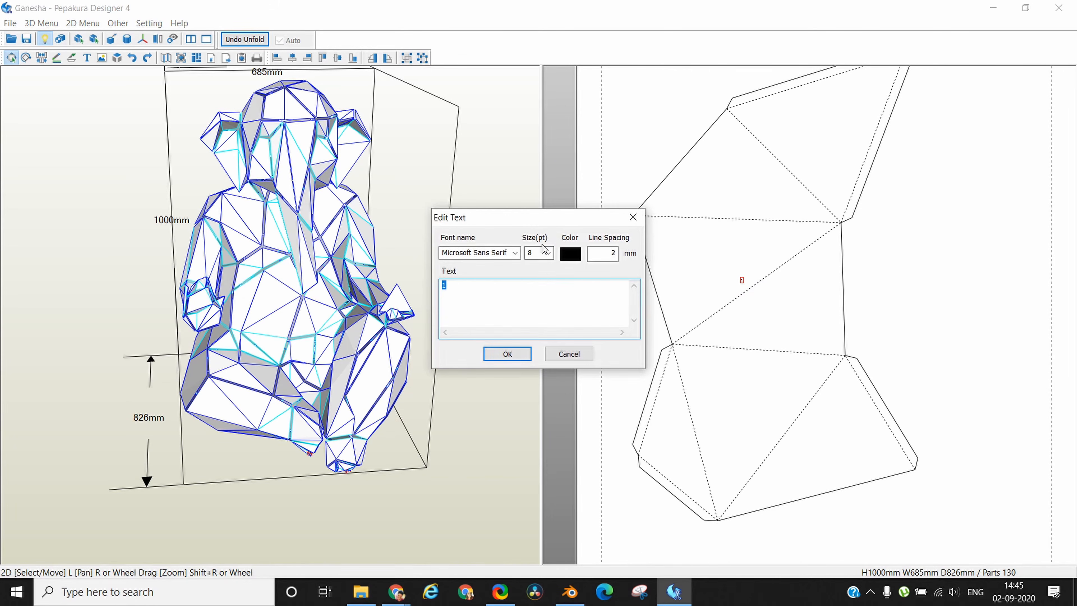
{"action": "left_click", "coordinate": [548, 254]}
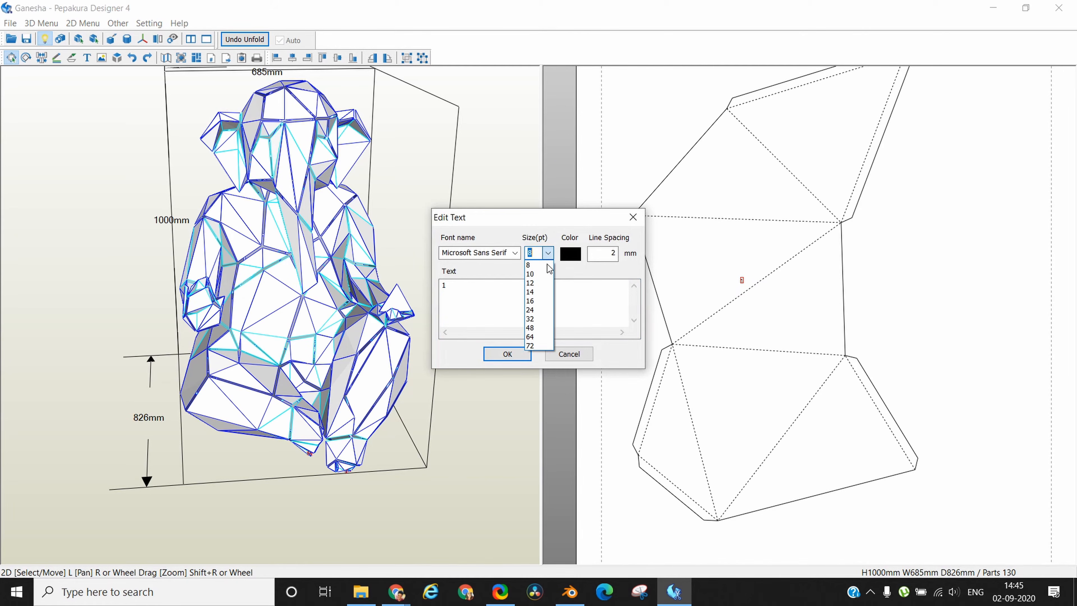
{"action": "left_click", "coordinate": [538, 328]}
{"action": "left_click", "coordinate": [508, 354]}
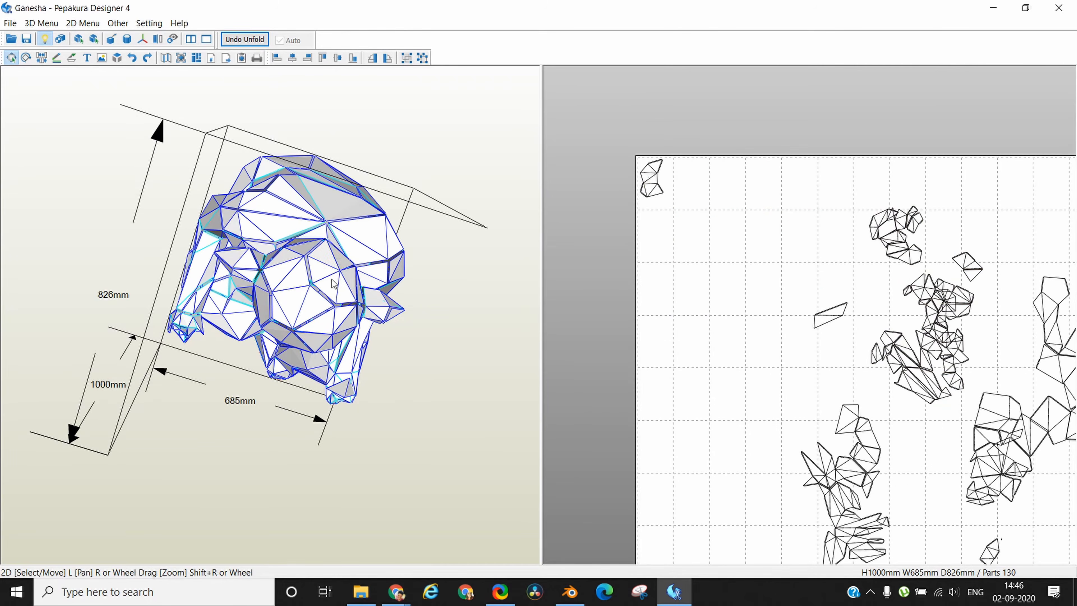
Add the text label 2 at 32 pt inside the second head part and number the head part below it.
{"action": "left_click", "coordinate": [690, 173]}
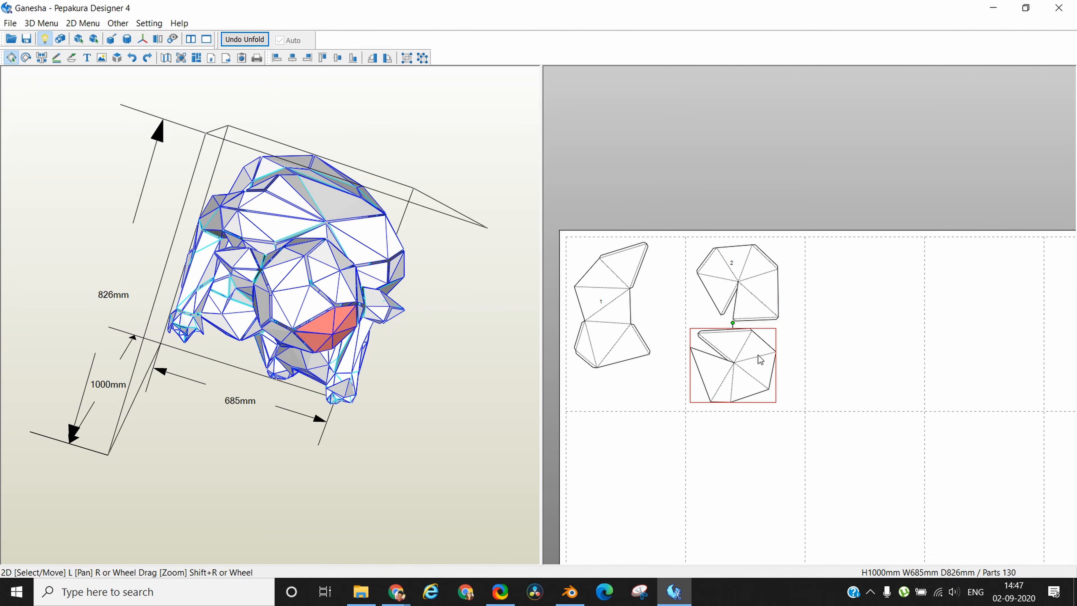
{"action": "left_click", "coordinate": [733, 265]}
{"action": "left_click", "coordinate": [733, 365], "text": "shift"}
{"action": "left_click", "coordinate": [644, 310], "text": "shift"}
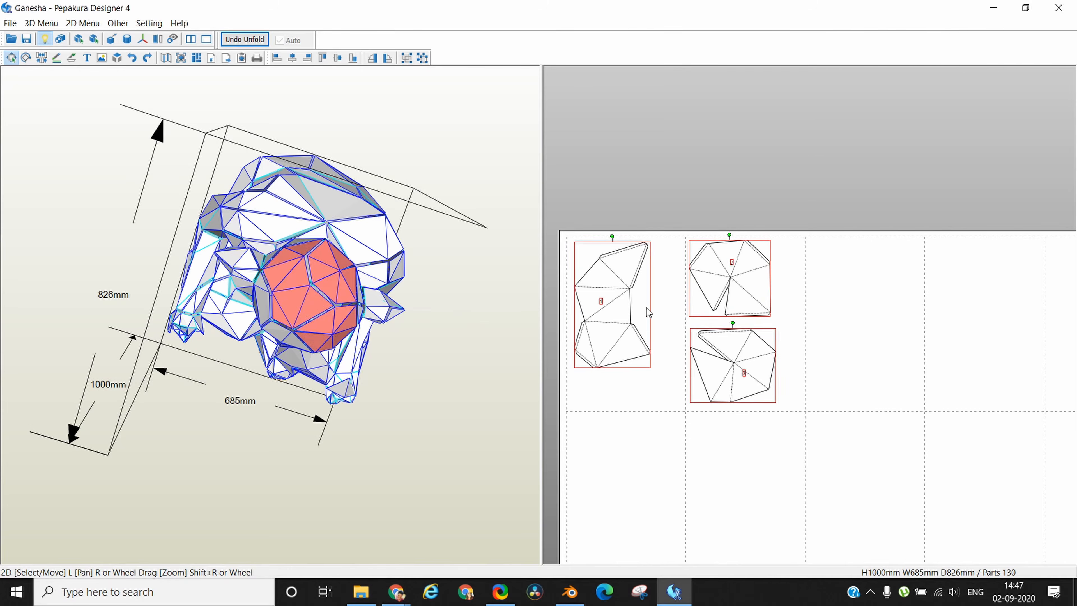
Label the next tall part 16 at 32 pt and arrange the following parts beside it, numbered 17 and 18.
{"action": "left_click_drag", "start_coordinate": [322, 297], "coordinate": [296, 203]}
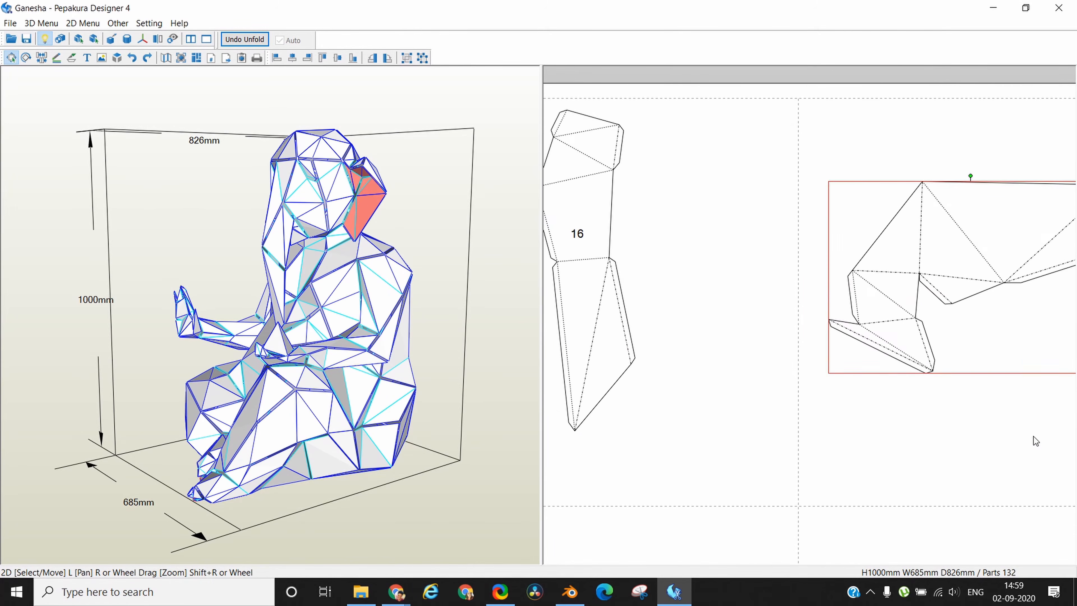
{"action": "left_click_drag", "start_coordinate": [702, 343], "coordinate": [990, 357]}
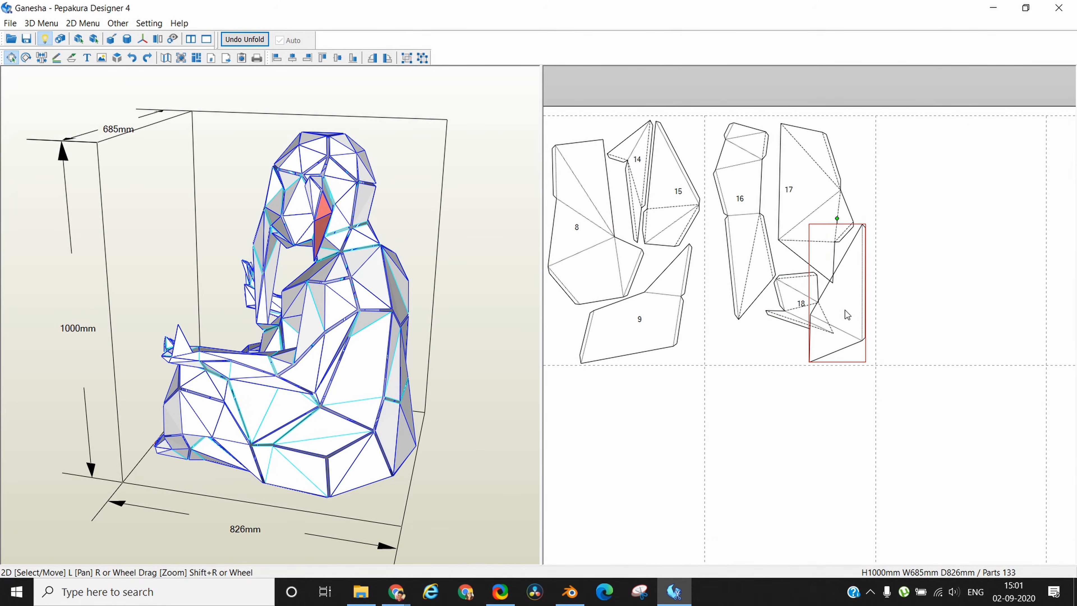
{"action": "left_click", "coordinate": [795, 314]}
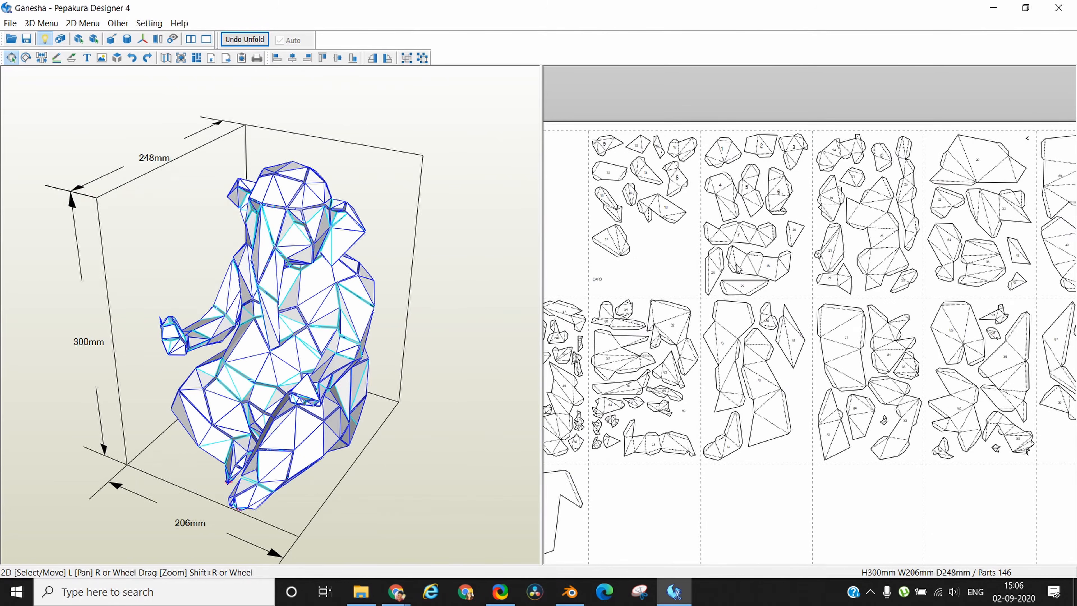
Show the edge IDs on the parts of the 2D pattern.
{"action": "scroll", "coordinate": [738, 268], "scroll_direction": "up", "scroll_amount": 6}
{"action": "scroll", "coordinate": [738, 268], "scroll_direction": "up", "scroll_amount": 3}
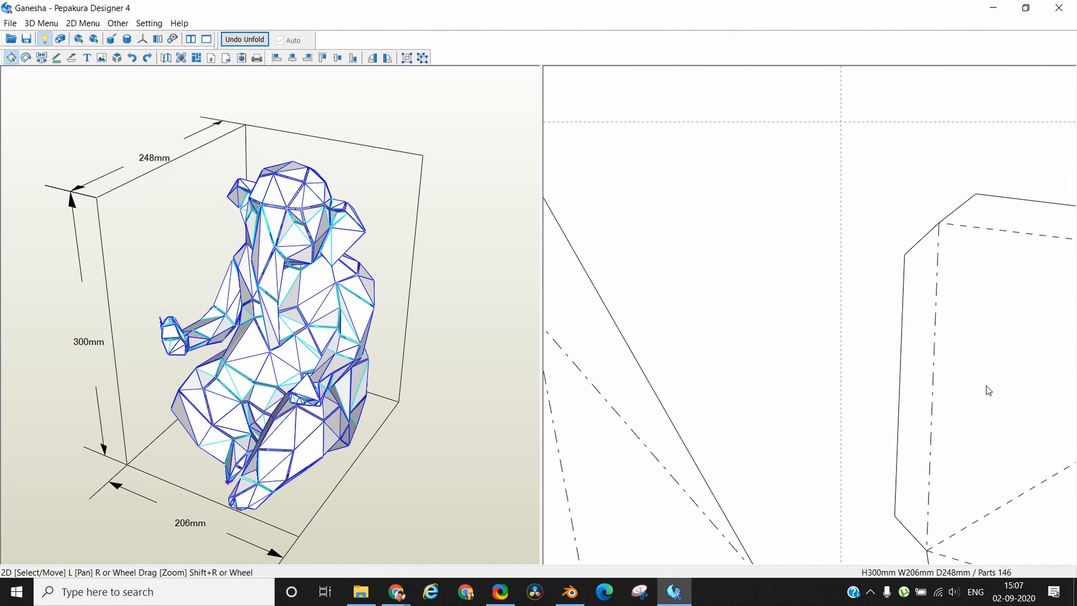
{"action": "left_click", "coordinate": [91, 22]}
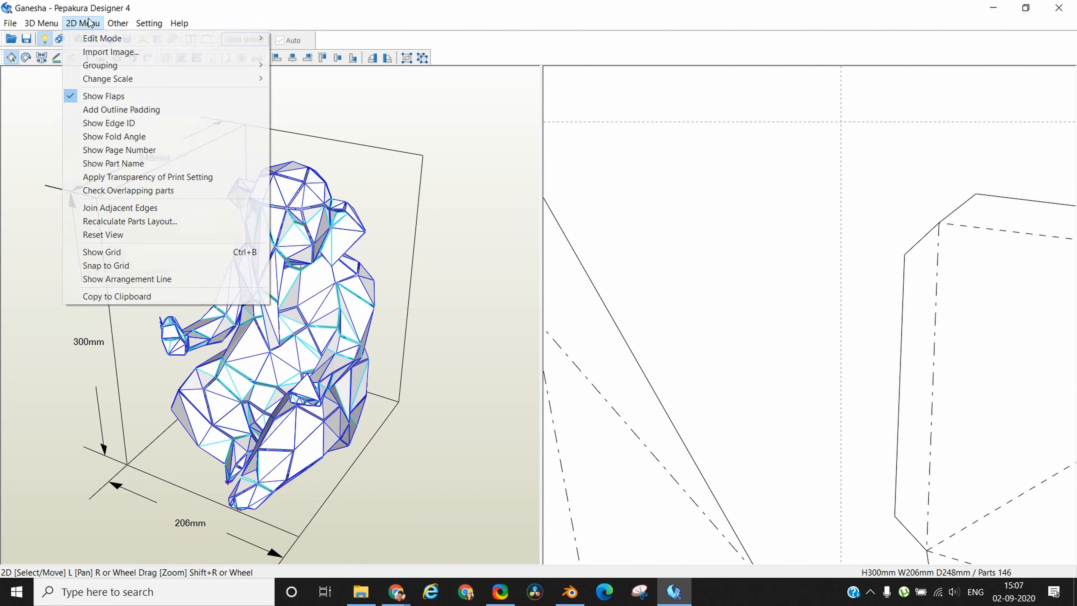
{"action": "left_click", "coordinate": [114, 123]}
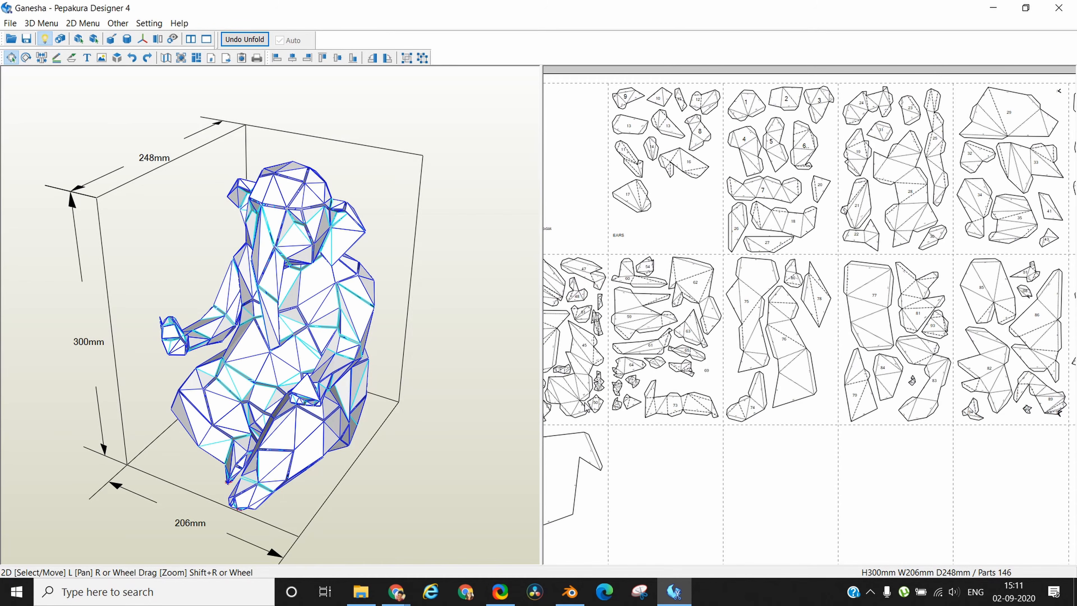
Print the pattern to PDF as Ganesha2.pdf in the Documents folder, replacing the existing file.
{"action": "left_click", "coordinate": [9, 23]}
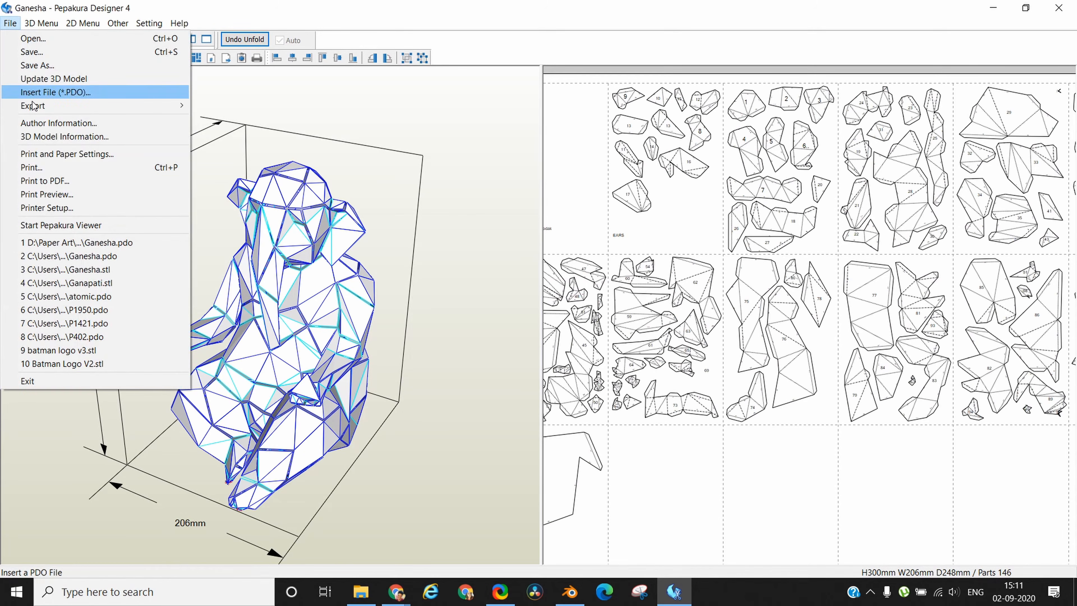
{"action": "left_click", "coordinate": [43, 176]}
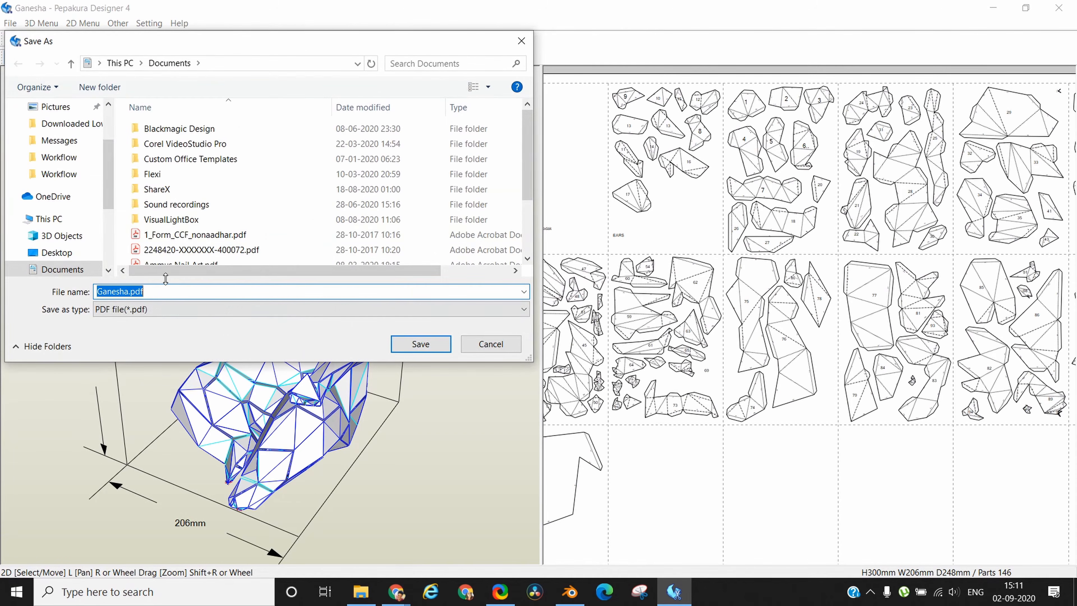
{"action": "scroll", "coordinate": [212, 237], "scroll_direction": "down", "scroll_amount": 2}
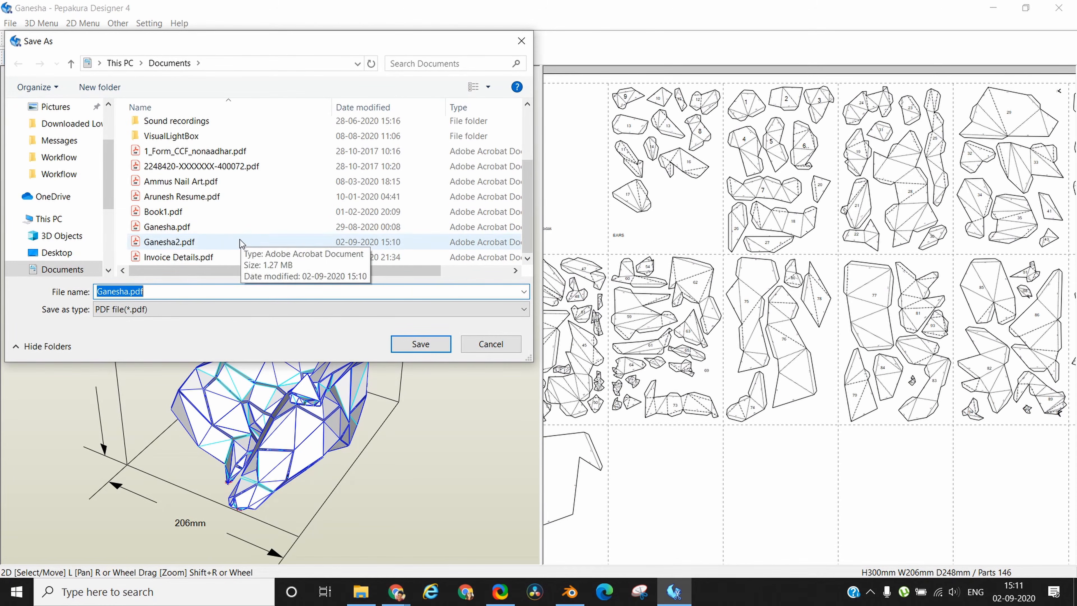
{"action": "left_click", "coordinate": [169, 242]}
{"action": "left_click", "coordinate": [408, 343]}
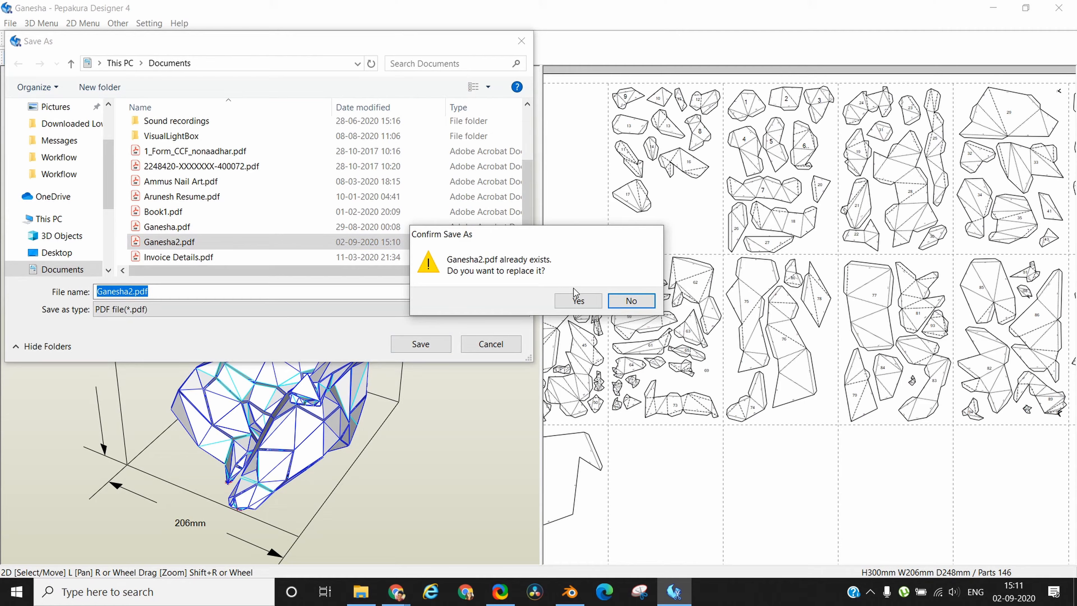
{"action": "left_click", "coordinate": [578, 300]}
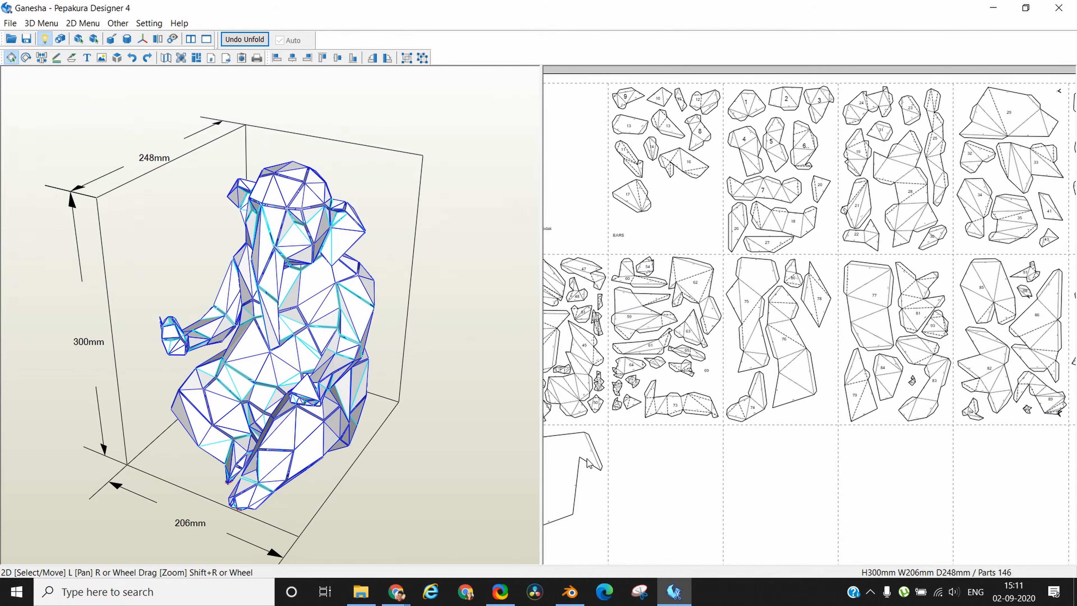
Open Ganesha2.pdf in Adobe Acrobat Reader and examine the numbered parts and edge IDs on its pages.
{"action": "left_click", "coordinate": [362, 597]}
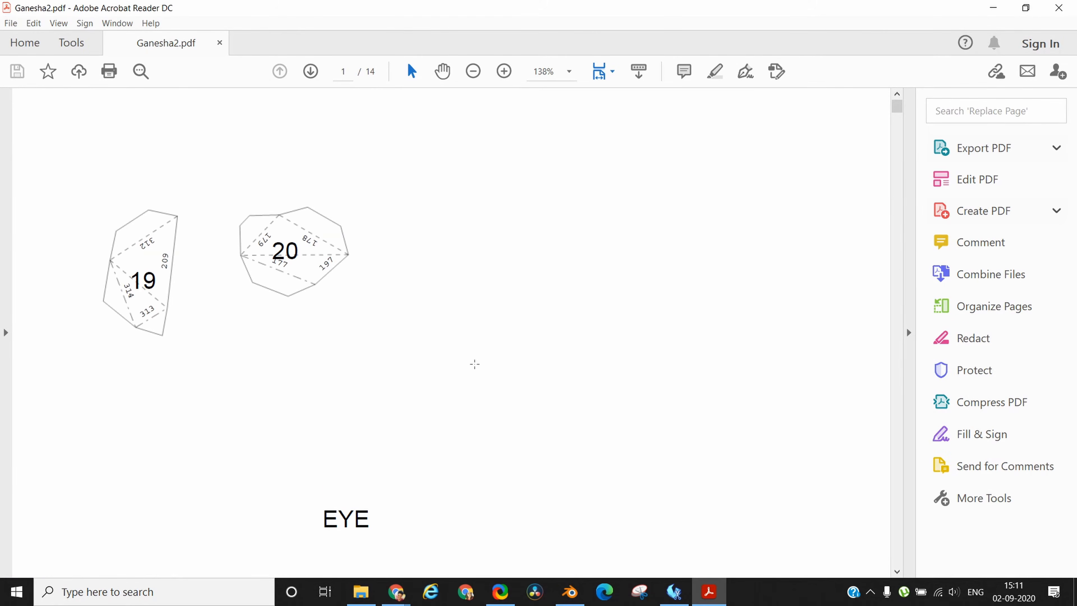
{"action": "scroll", "coordinate": [475, 364], "scroll_direction": "down", "scroll_amount": 15}
{"action": "scroll", "coordinate": [474, 363], "scroll_direction": "down", "scroll_amount": 20}
{"action": "scroll", "coordinate": [474, 363], "scroll_direction": "down", "scroll_amount": 20}
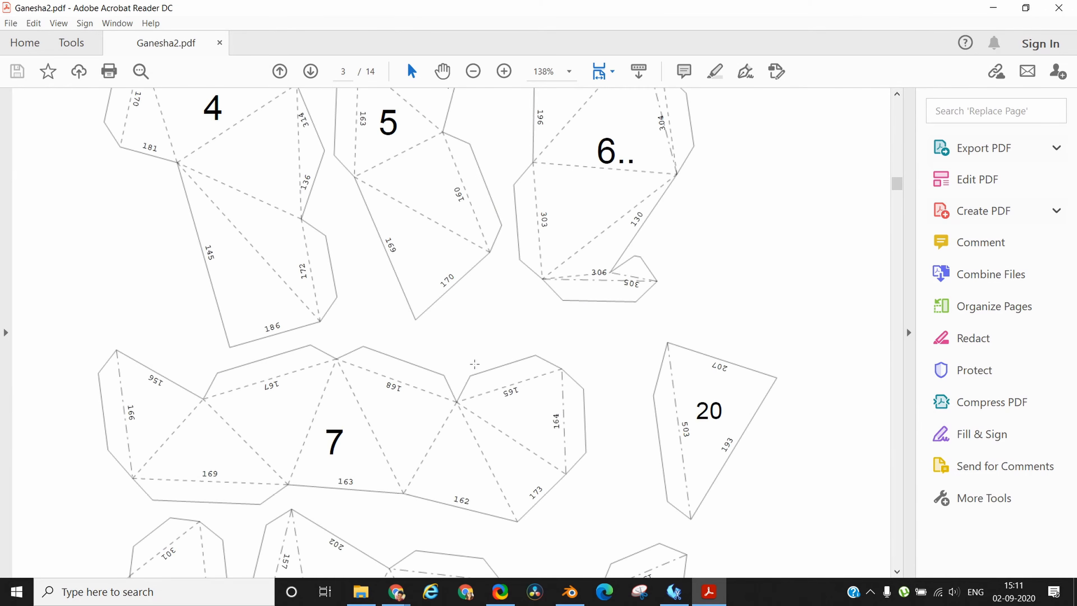
{"action": "scroll", "coordinate": [474, 364], "scroll_direction": "down", "scroll_amount": 15}
{"action": "scroll", "coordinate": [475, 363], "scroll_direction": "down", "scroll_amount": 20}
{"action": "scroll", "coordinate": [477, 369], "scroll_direction": "down", "scroll_amount": 10}
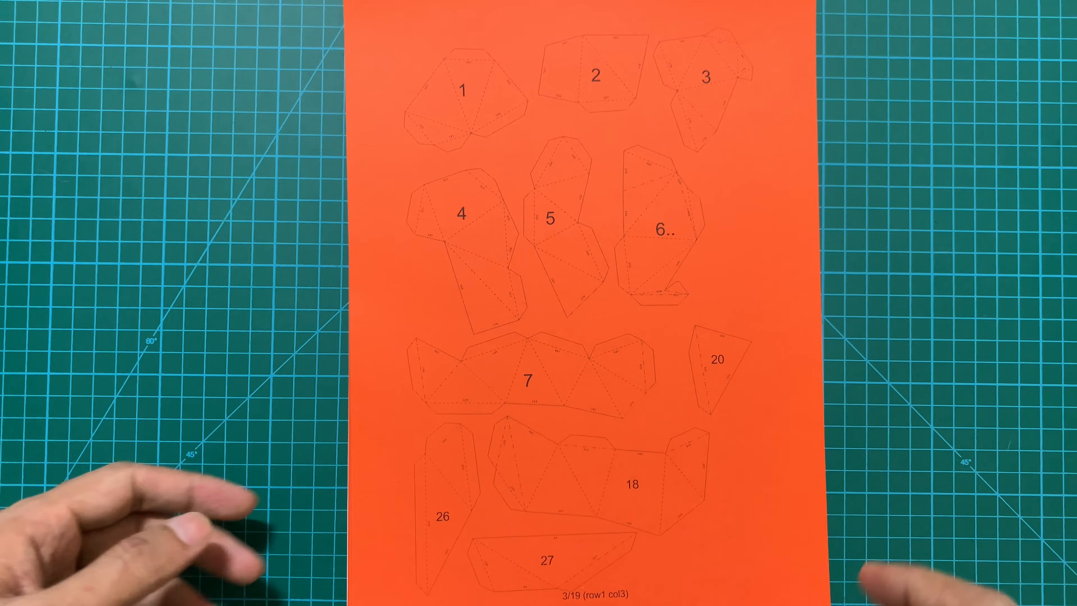